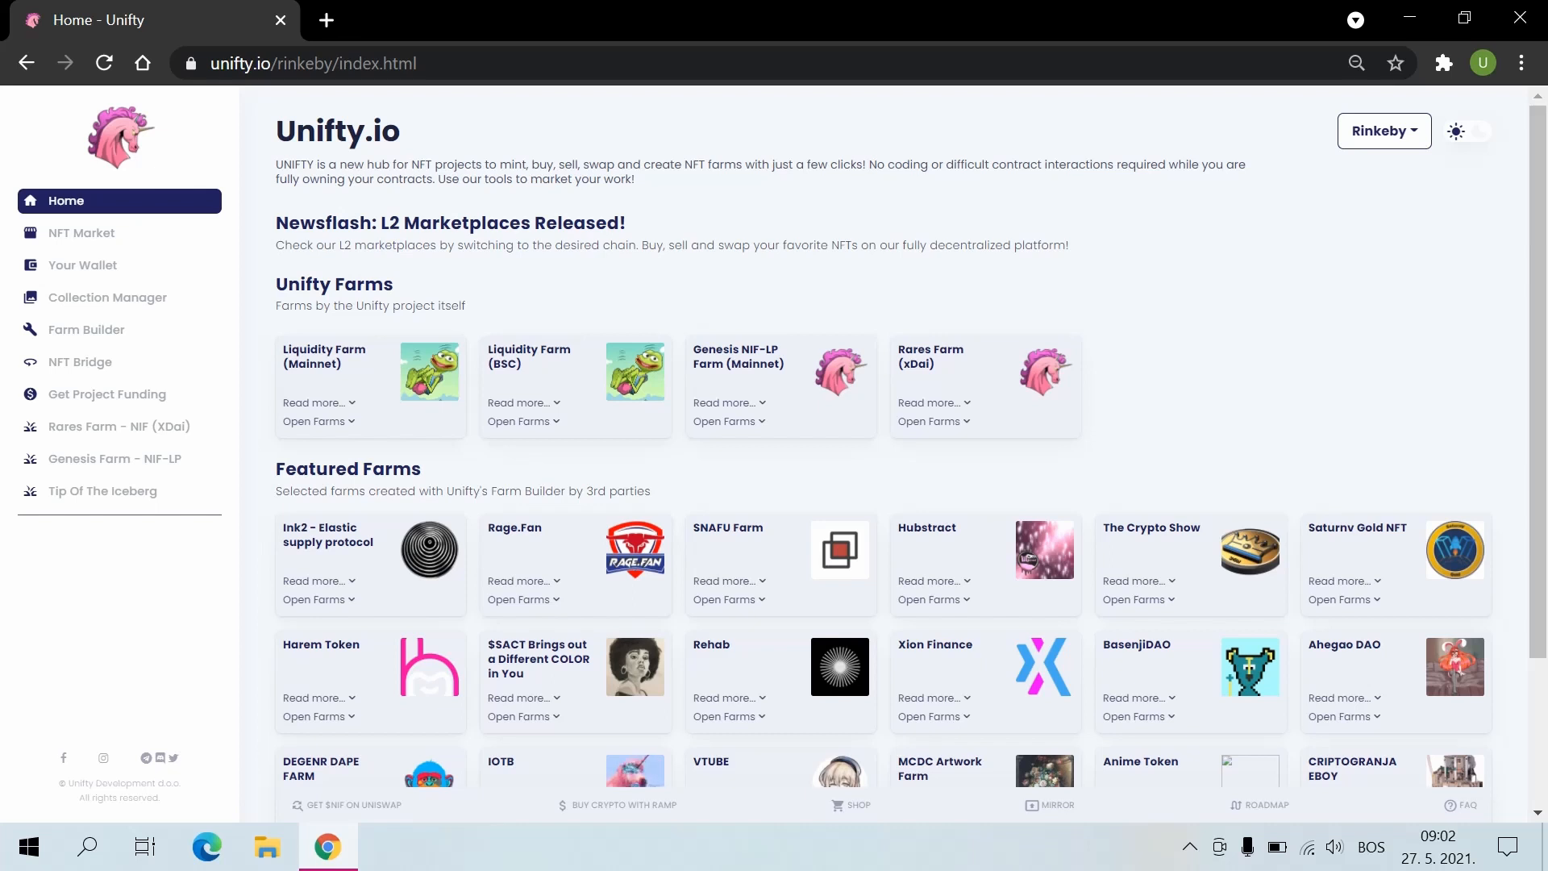
Step: Check the list of available blockchain networks and view the MetaMask wallet extension
click(1414, 142)
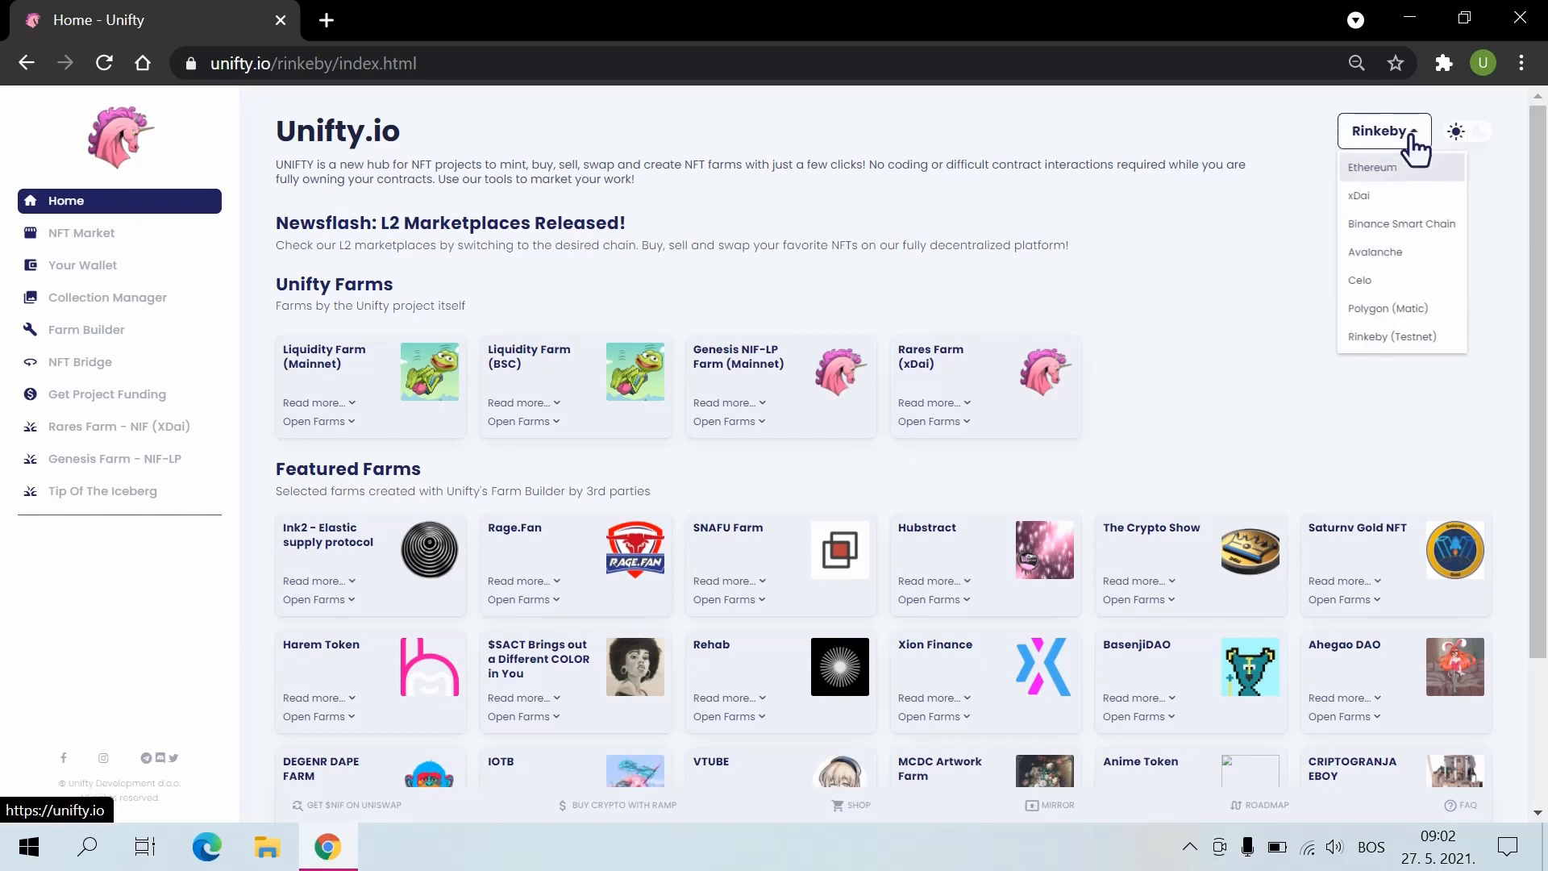
click(1413, 140)
click(1443, 62)
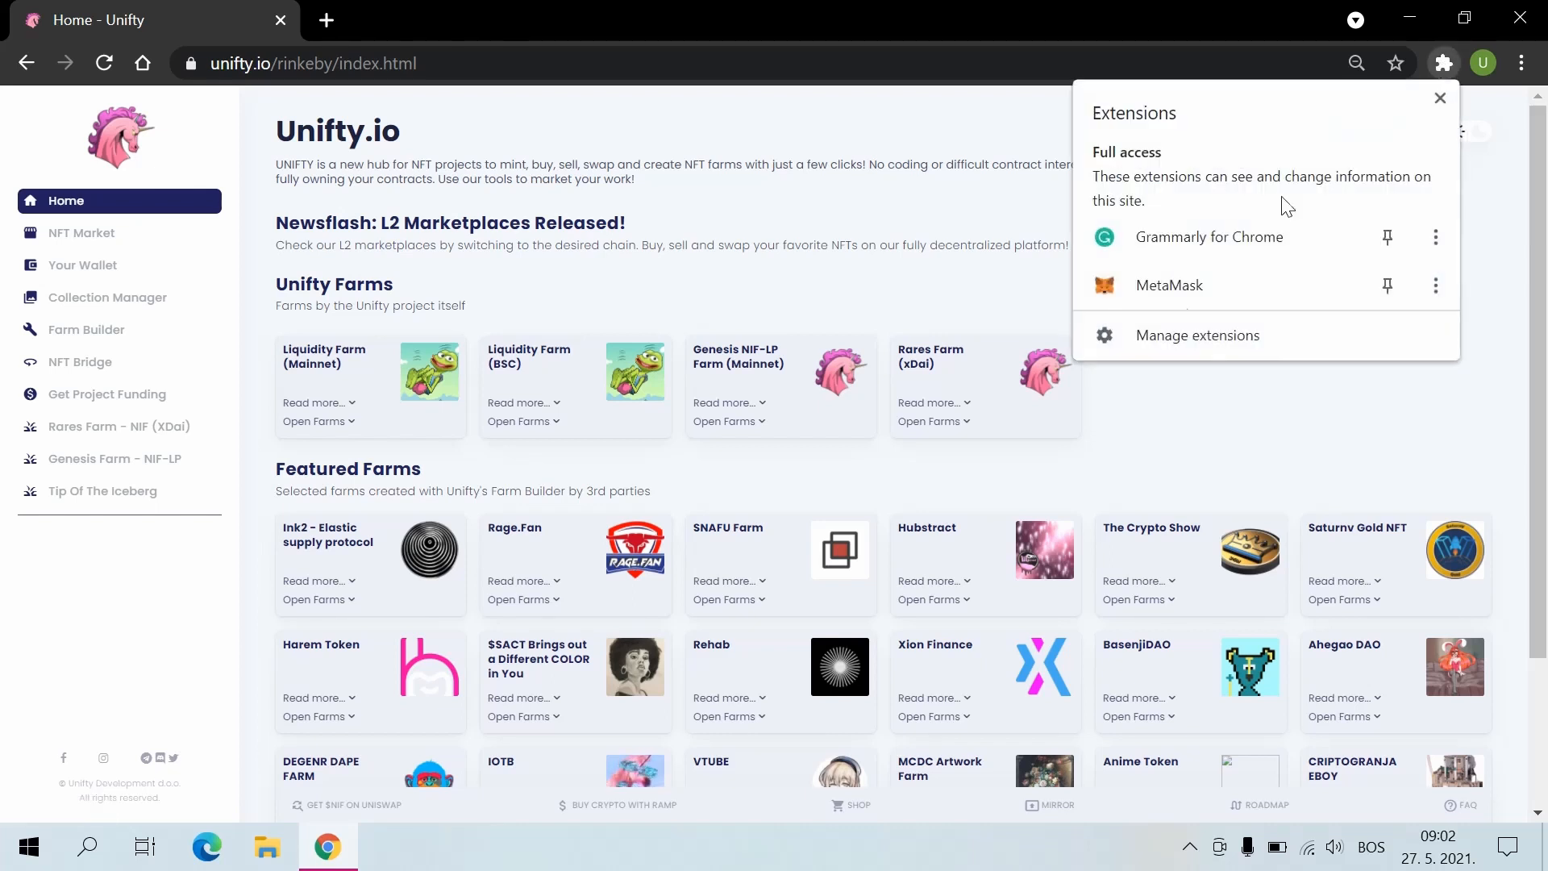
click(1154, 291)
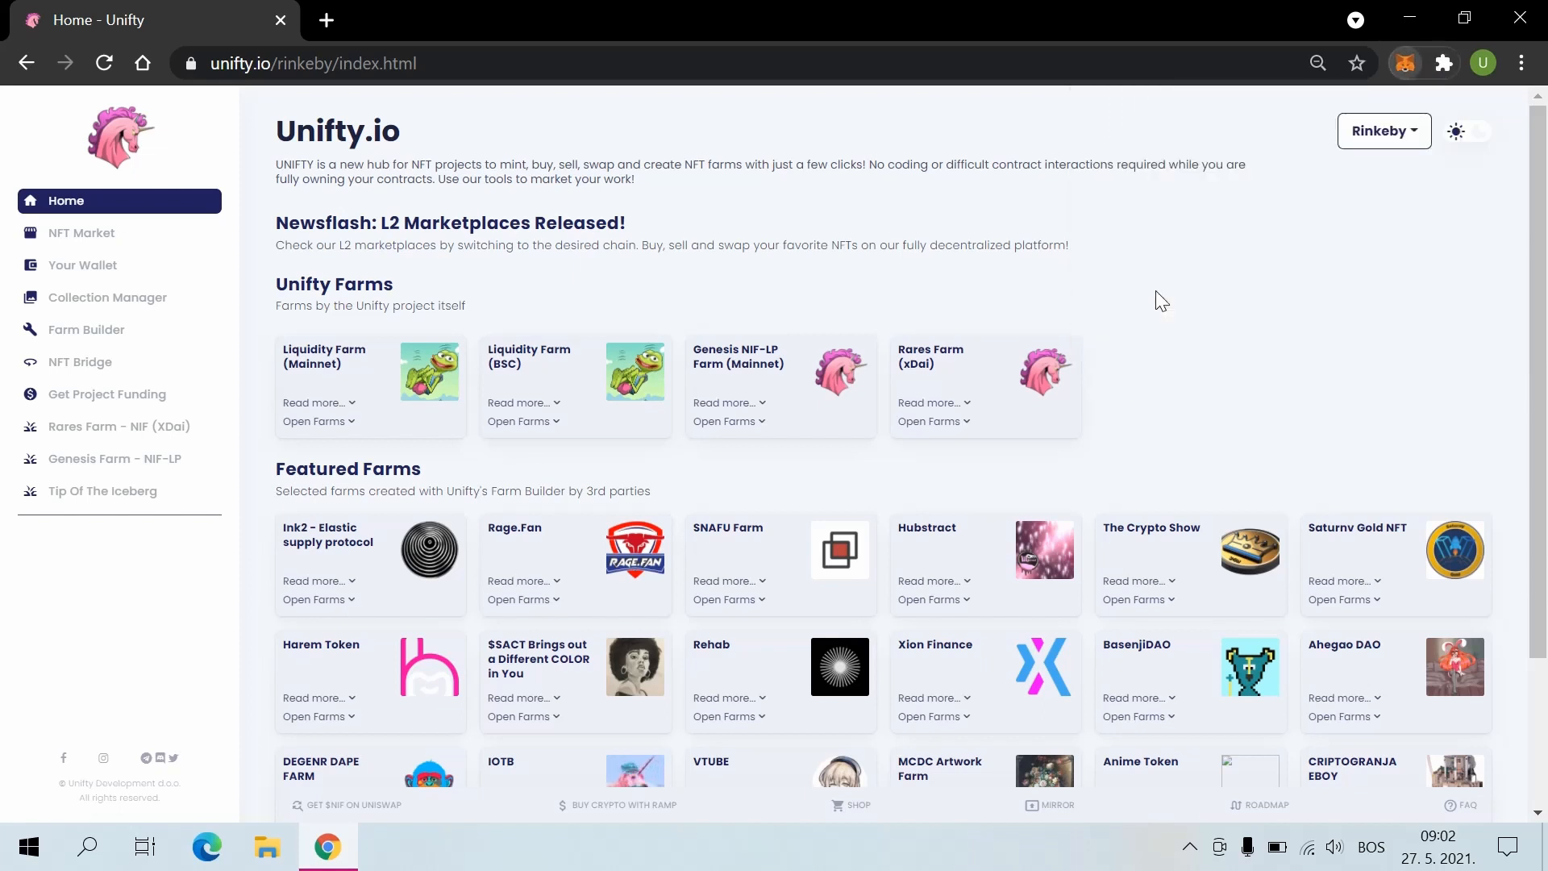
click(913, 124)
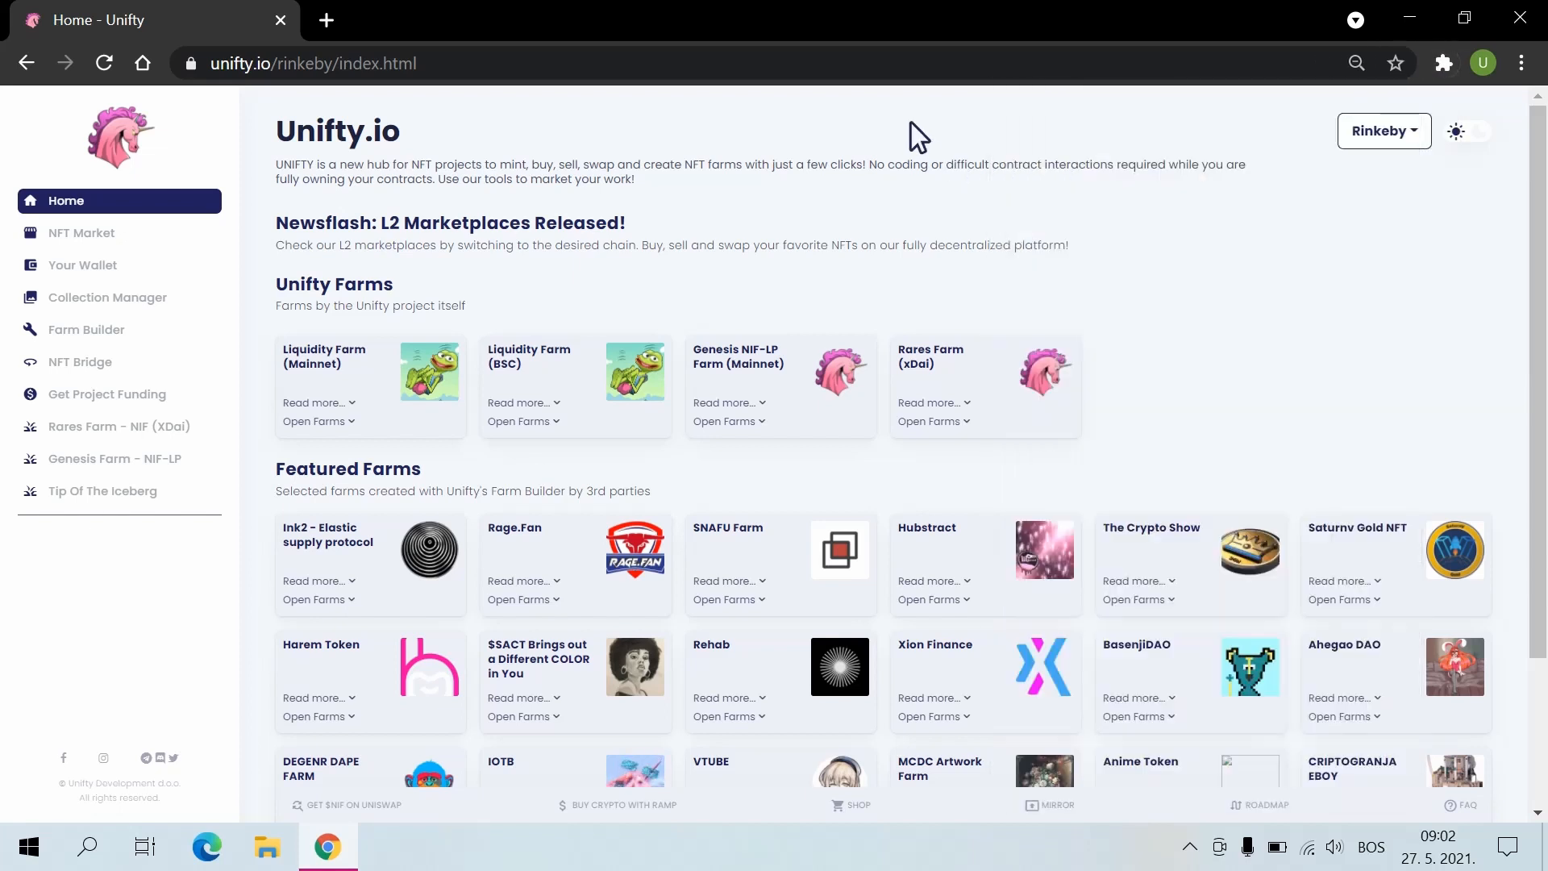
Step: Go to the Collection Manager and start a new NFT in TestCollection, reviewing the form's fields
click(102, 302)
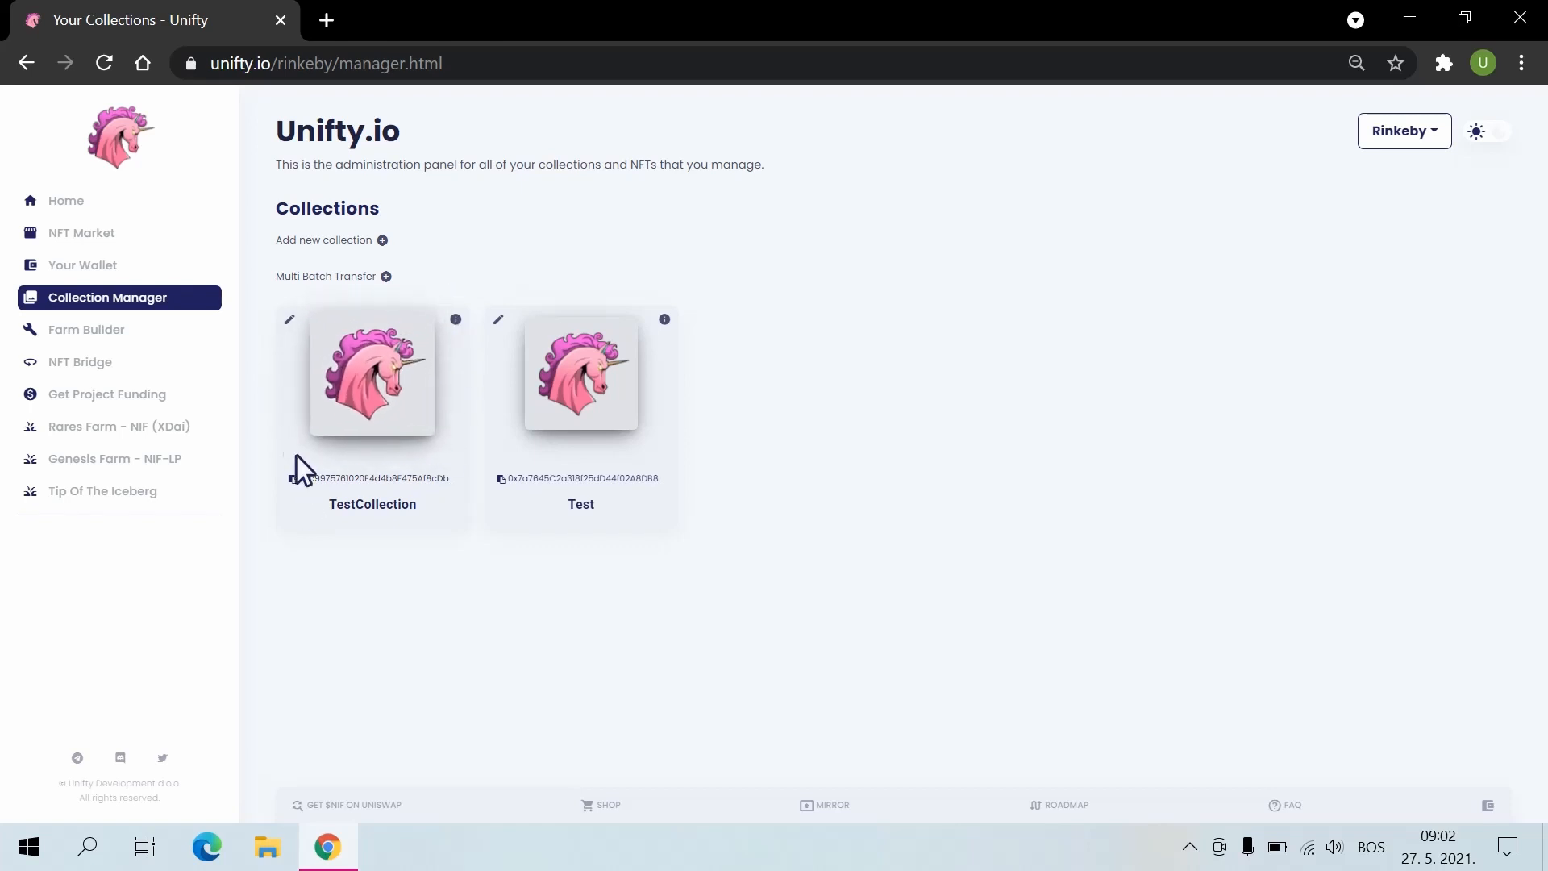
click(297, 325)
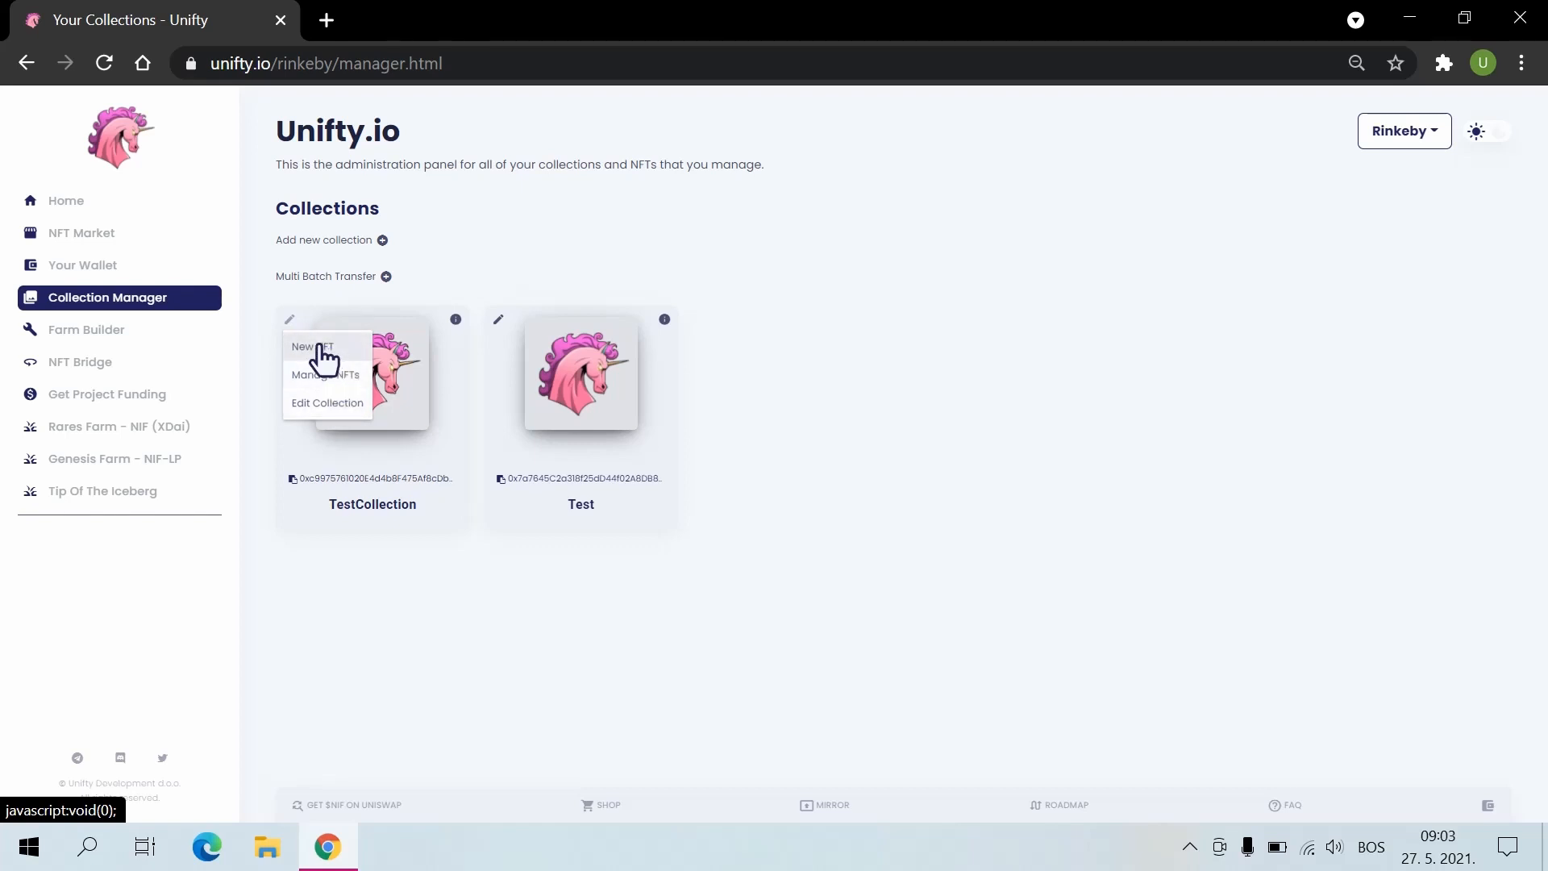
click(321, 346)
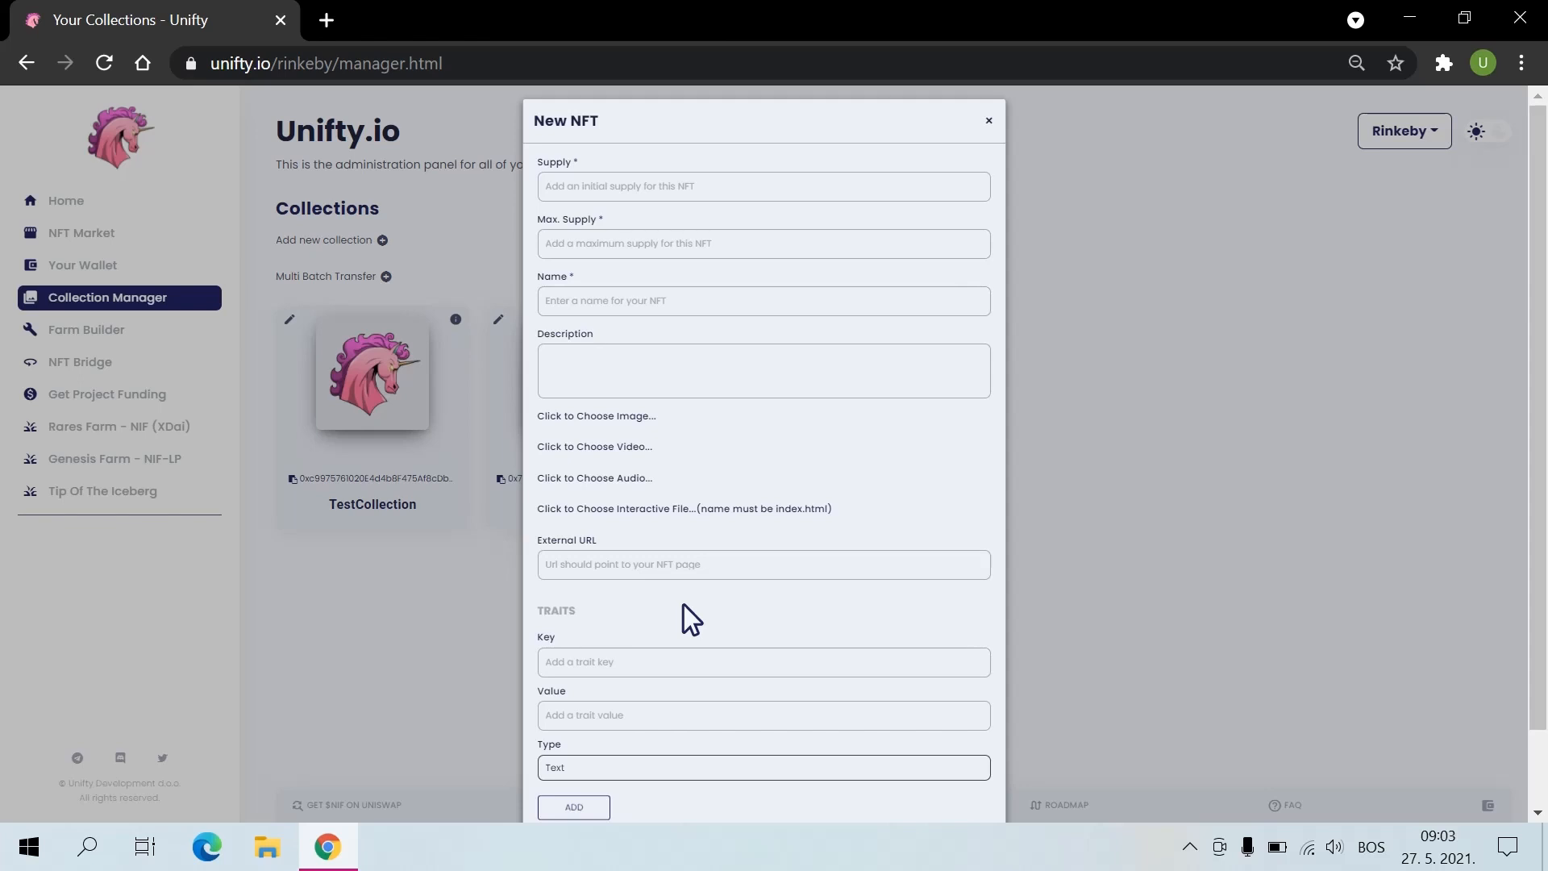
scroll(691, 621, down, 2)
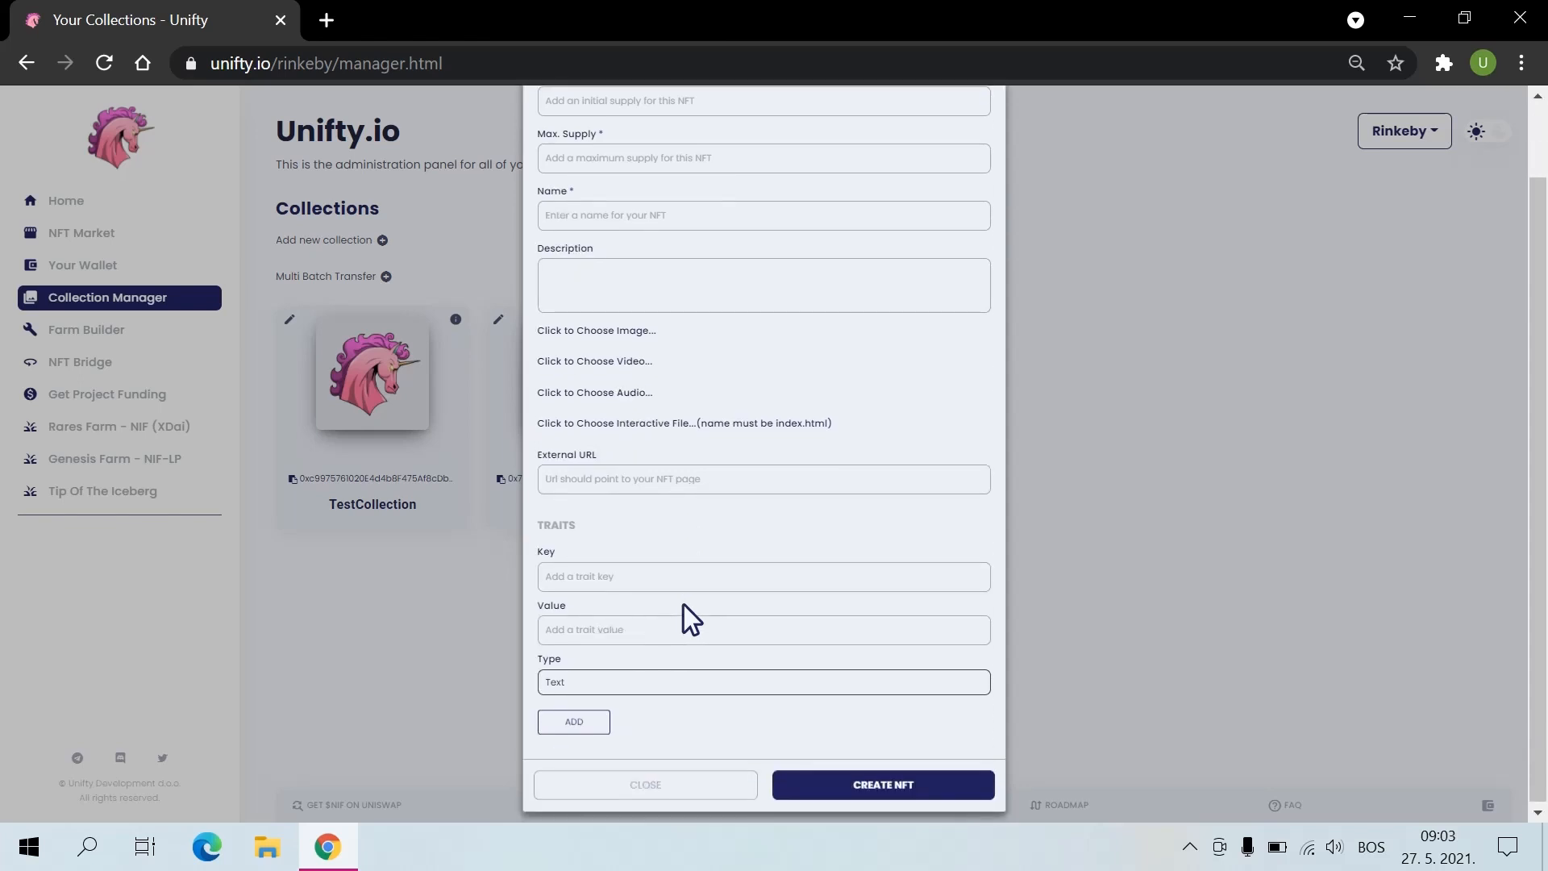
scroll(684, 605, up, 2)
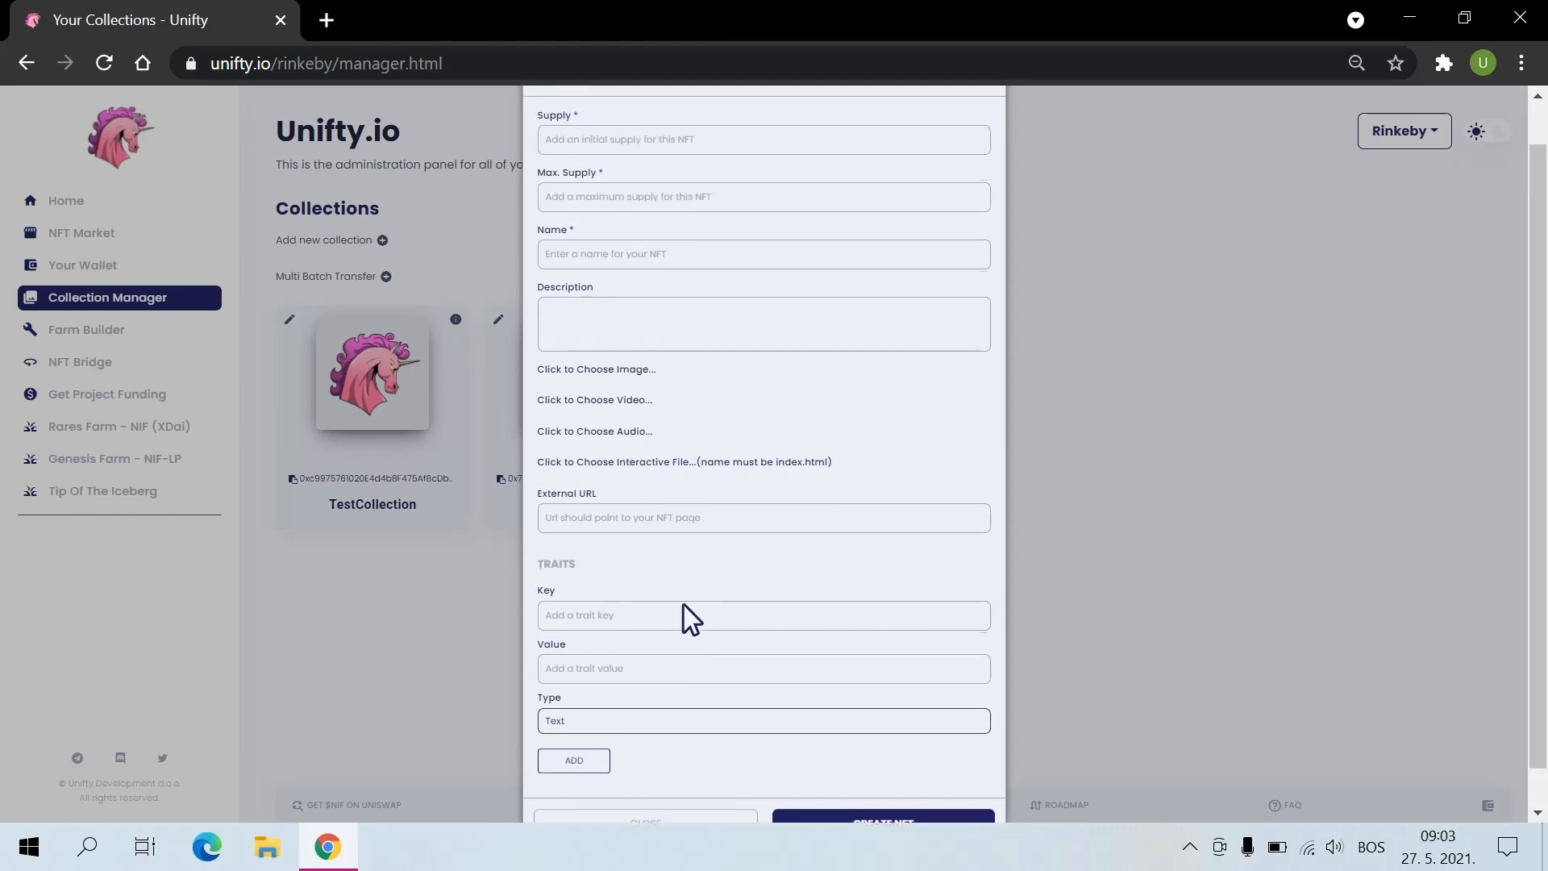
scroll(690, 621, down, 2)
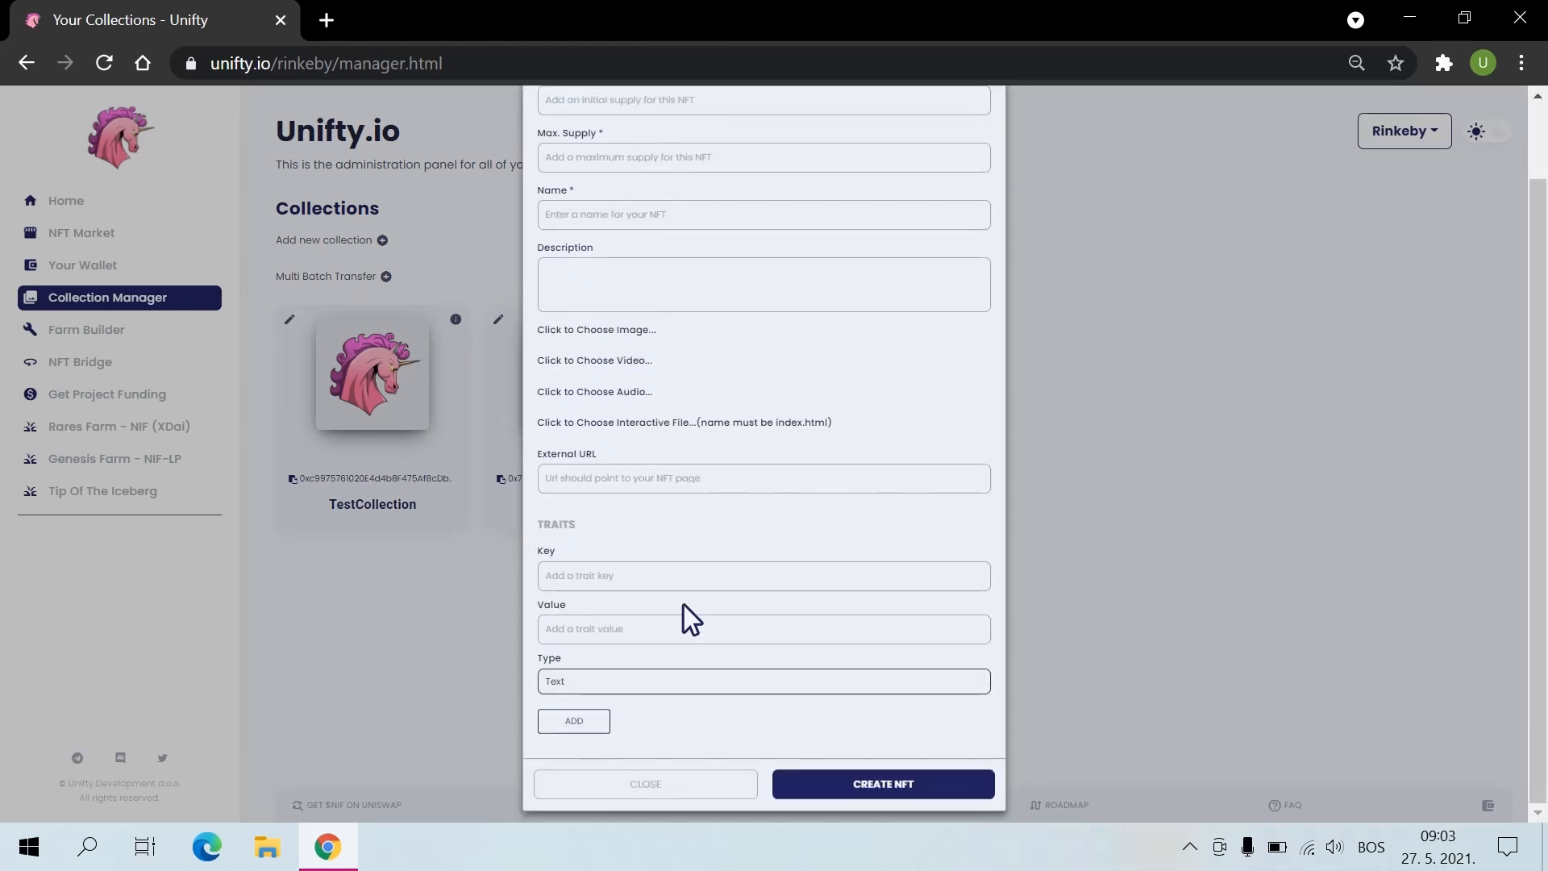
scroll(696, 424, up, 2)
Step: Set the new NFT's initial supply to 10, maximum supply to 50 and name to Test
click(581, 193)
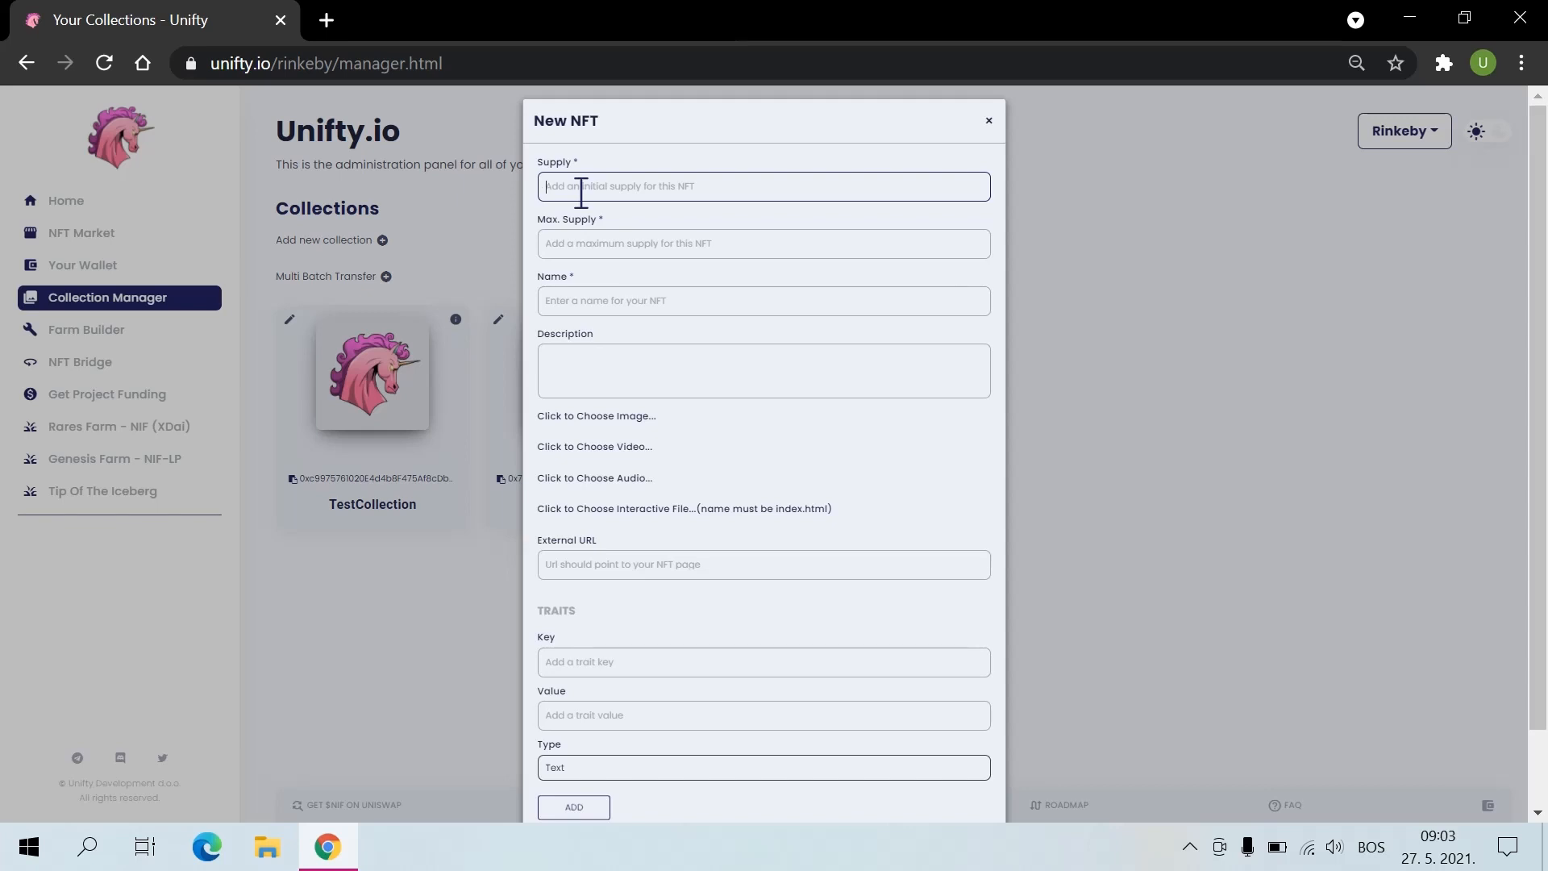
text(10)
click(622, 254)
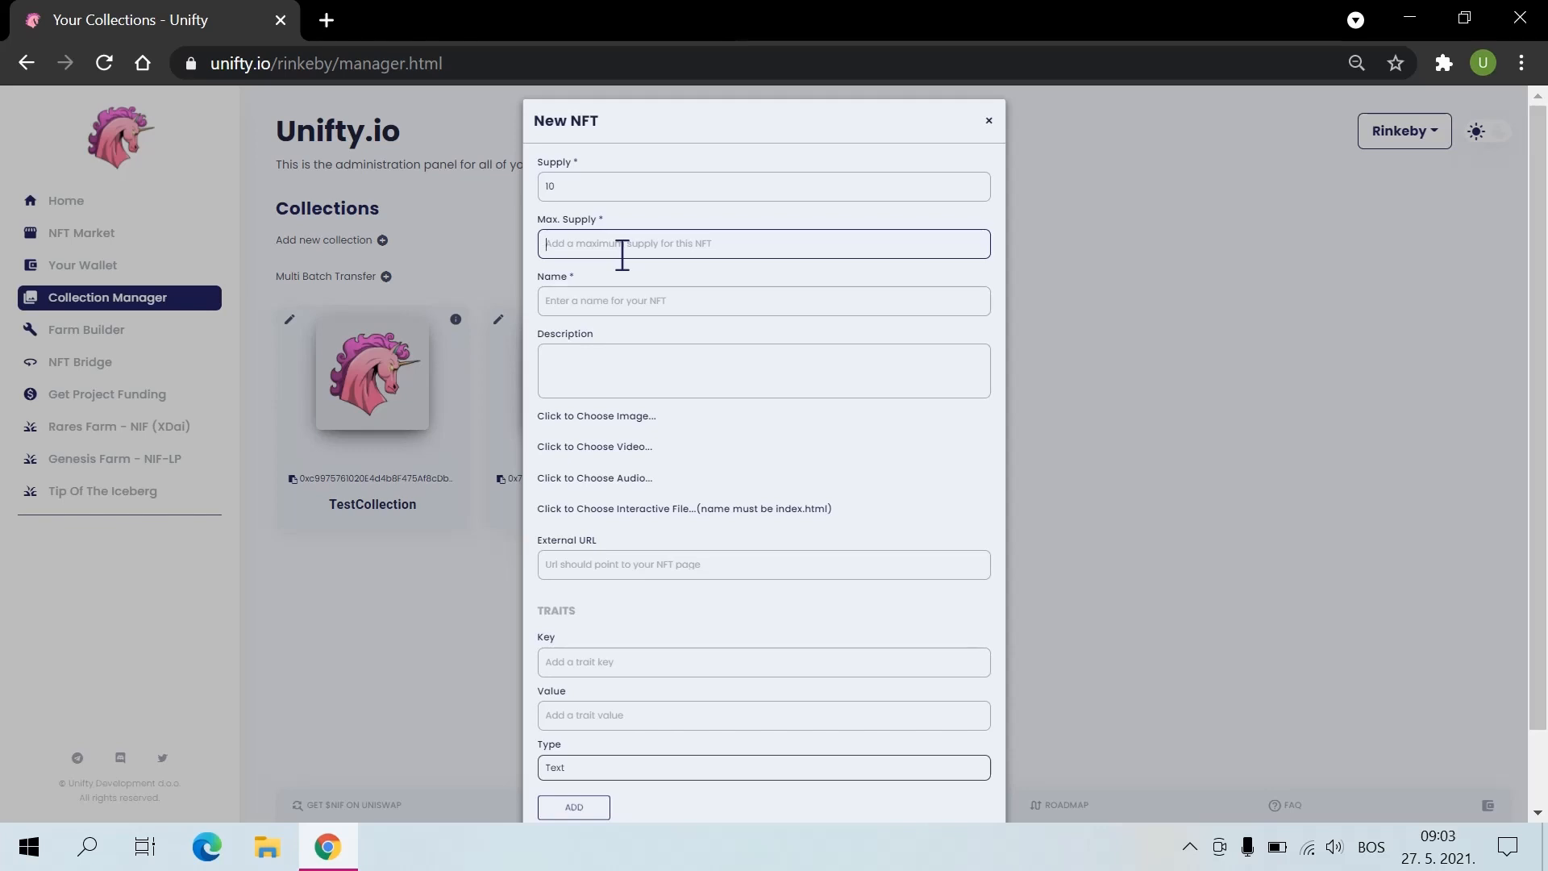
text(50)
click(639, 304)
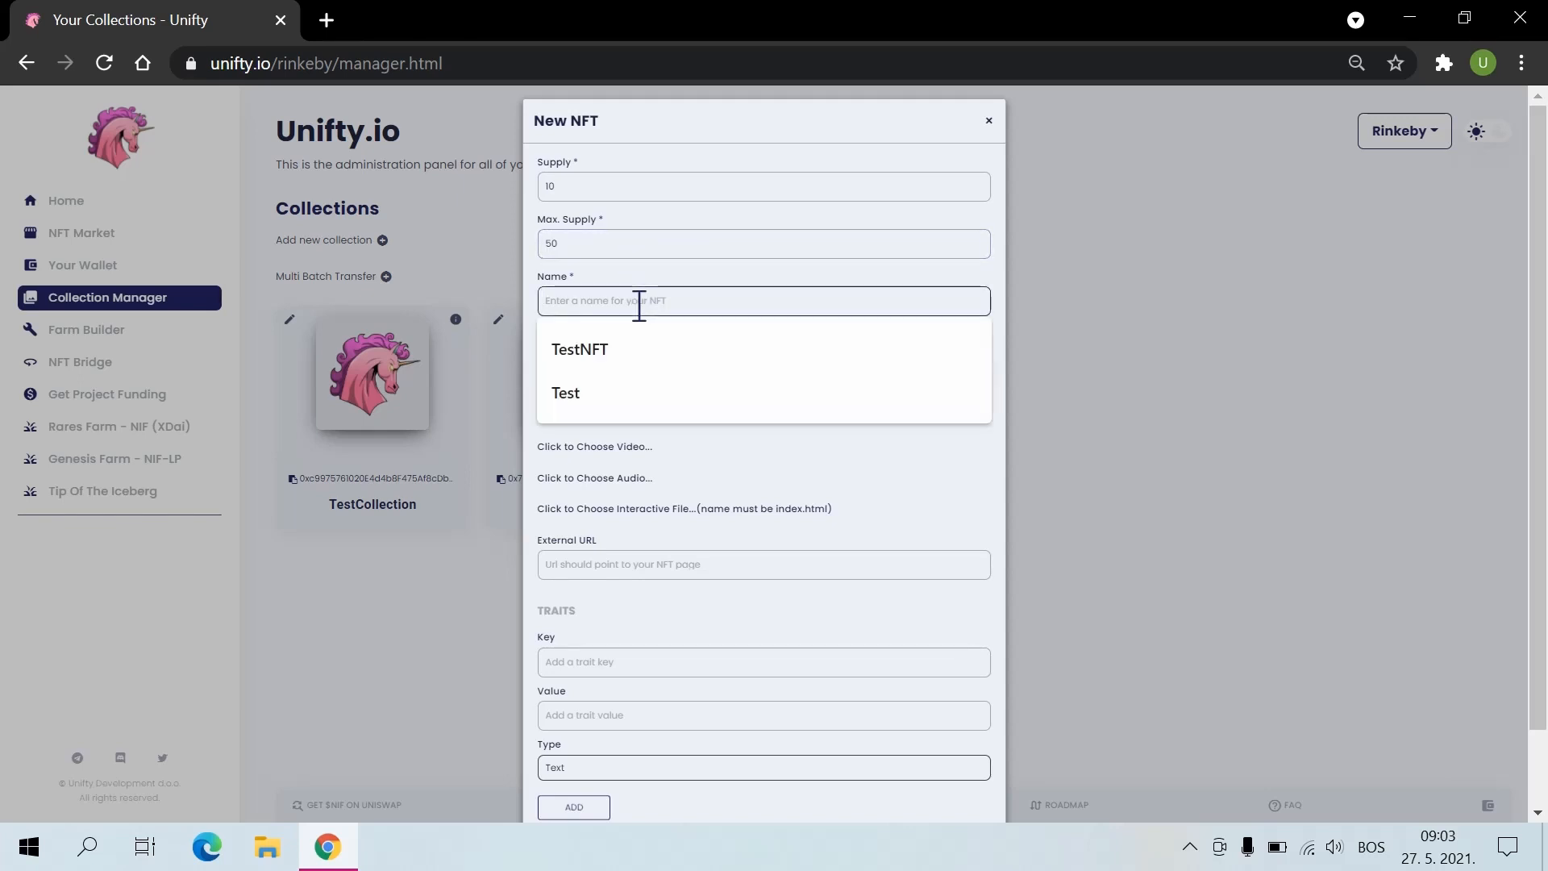
click(611, 381)
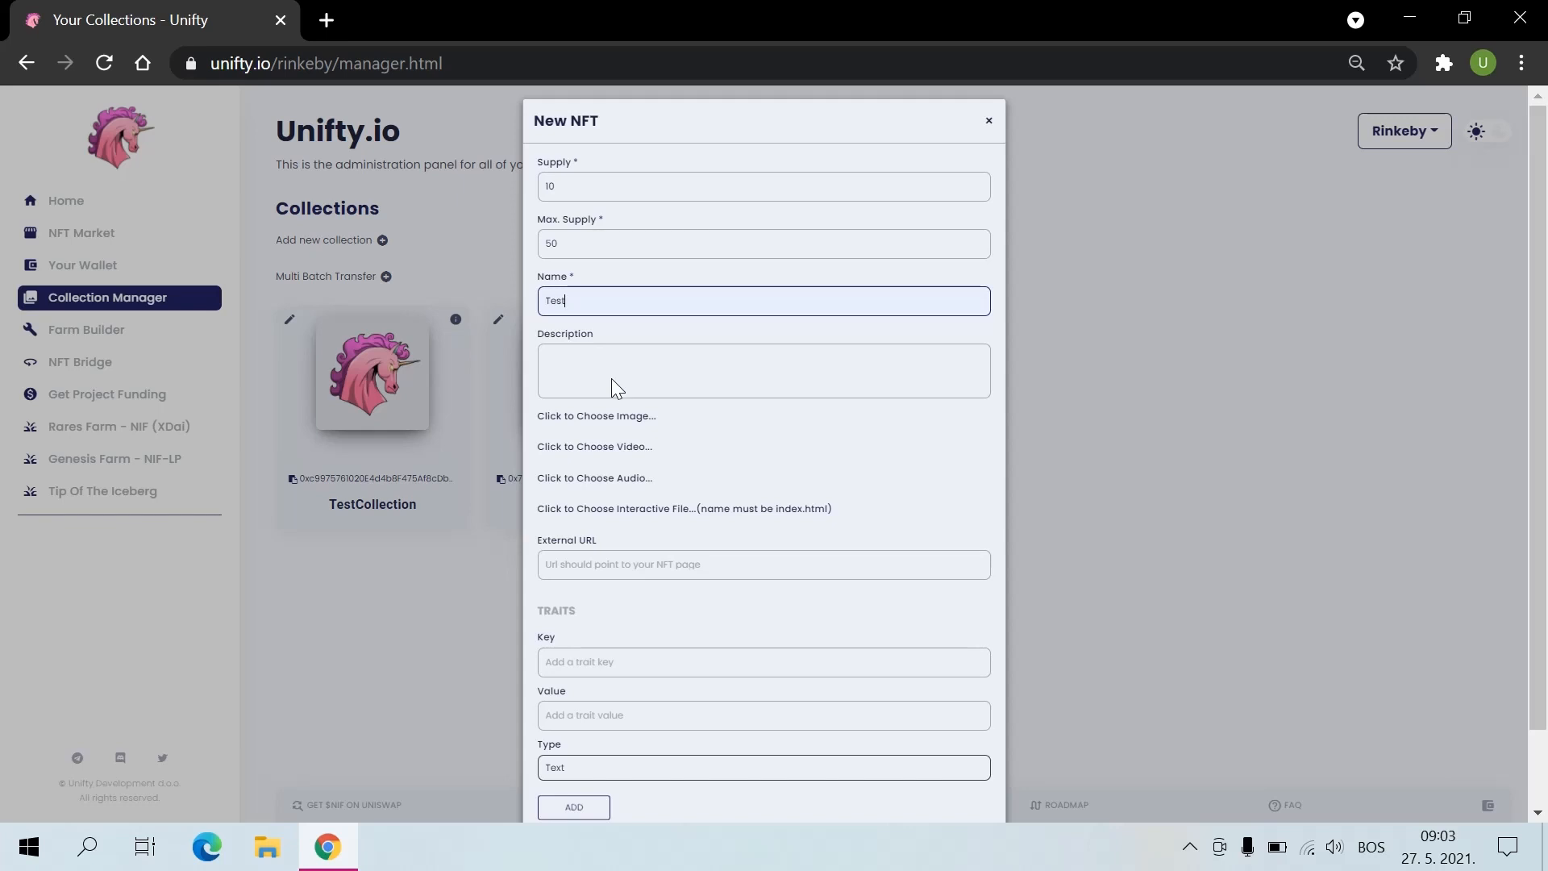
Step: Enter the description "This is a test NFT" and choose the unifty2 file as the NFT's image
click(599, 367)
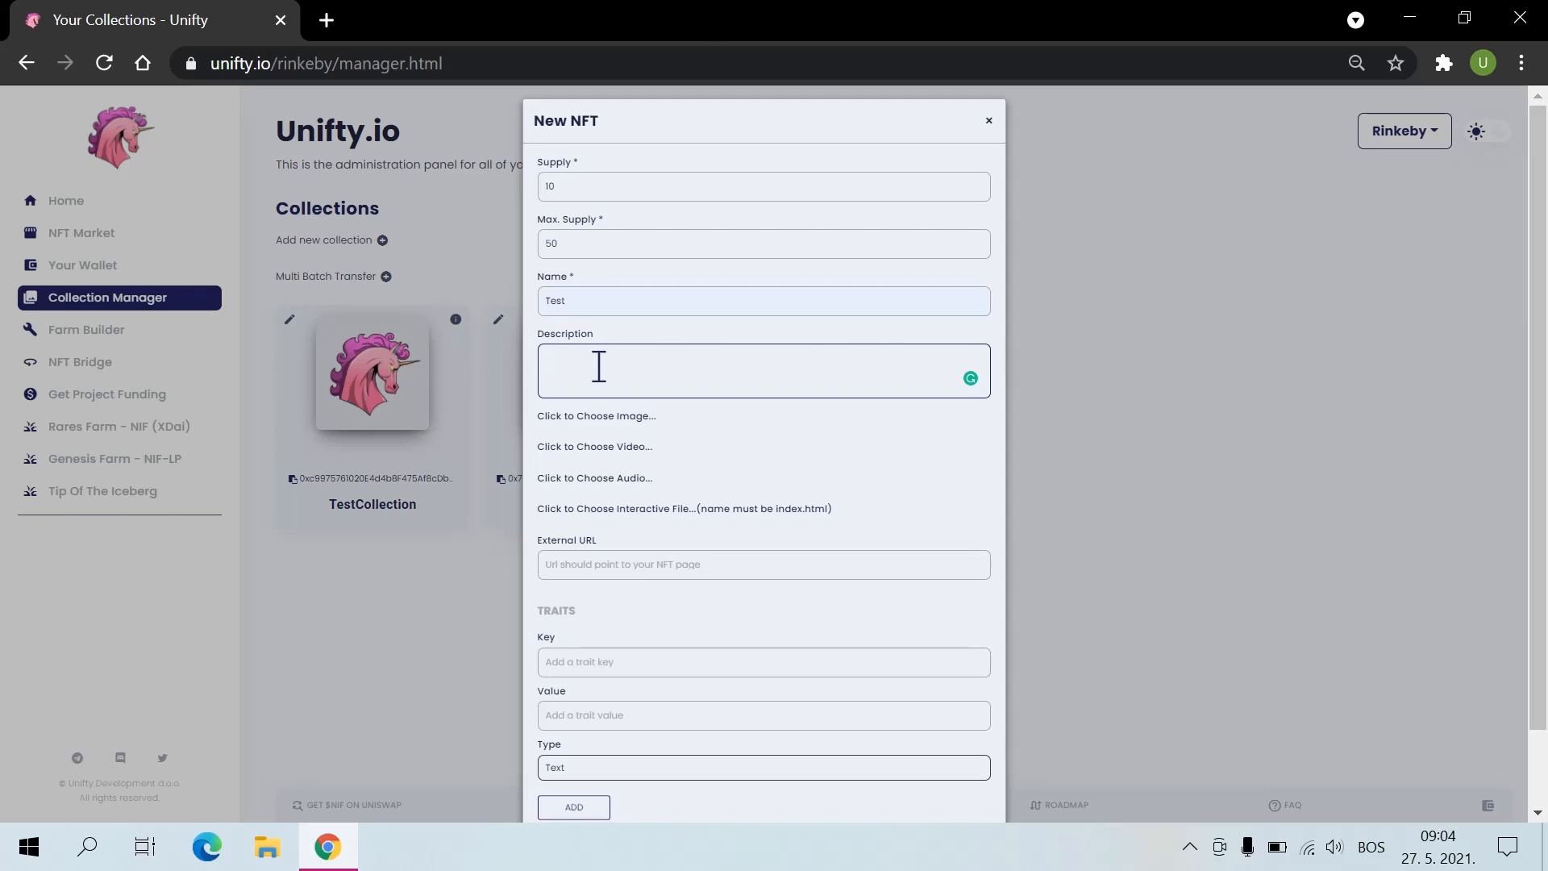
text(This is a test NFT)
click(608, 419)
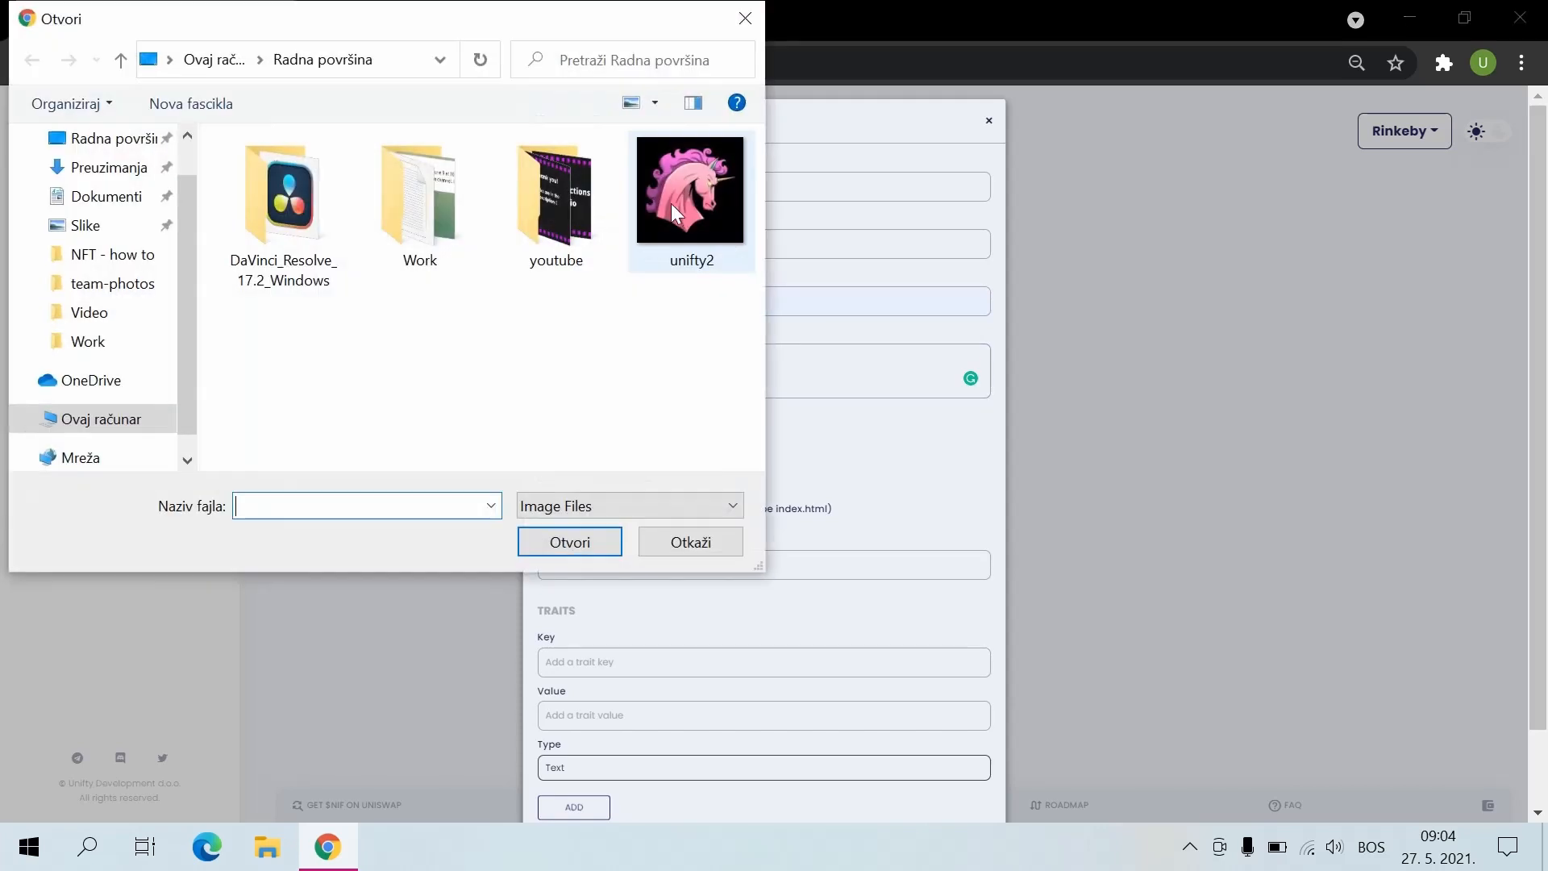
double_click(671, 203)
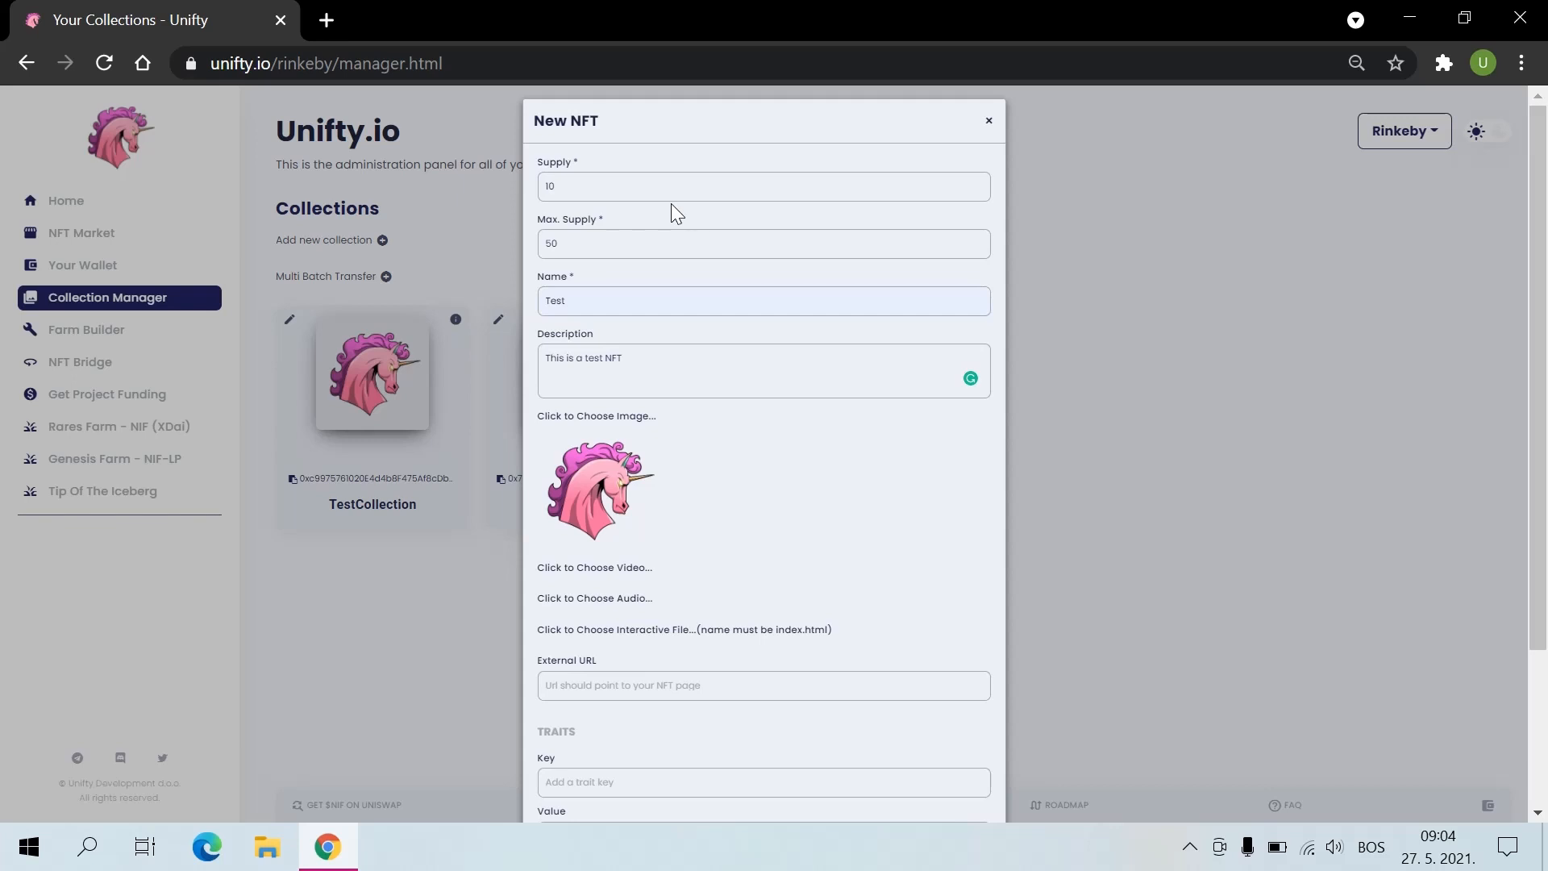
Step: Add a text trait to the NFT with the key color and the value pink
scroll(722, 510, down, 1)
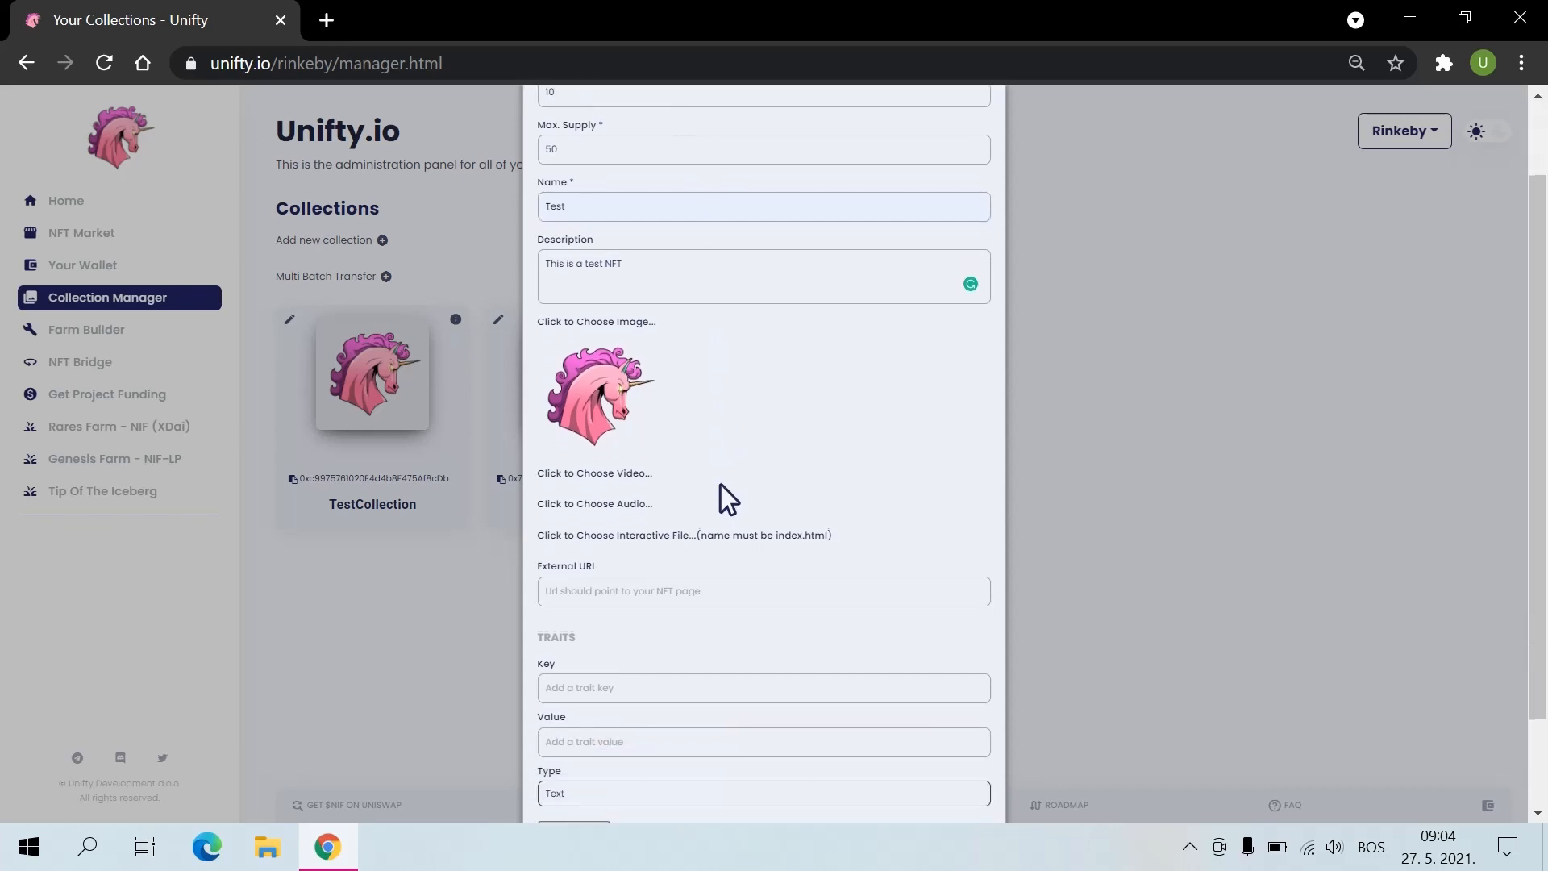
scroll(683, 587, down, 1)
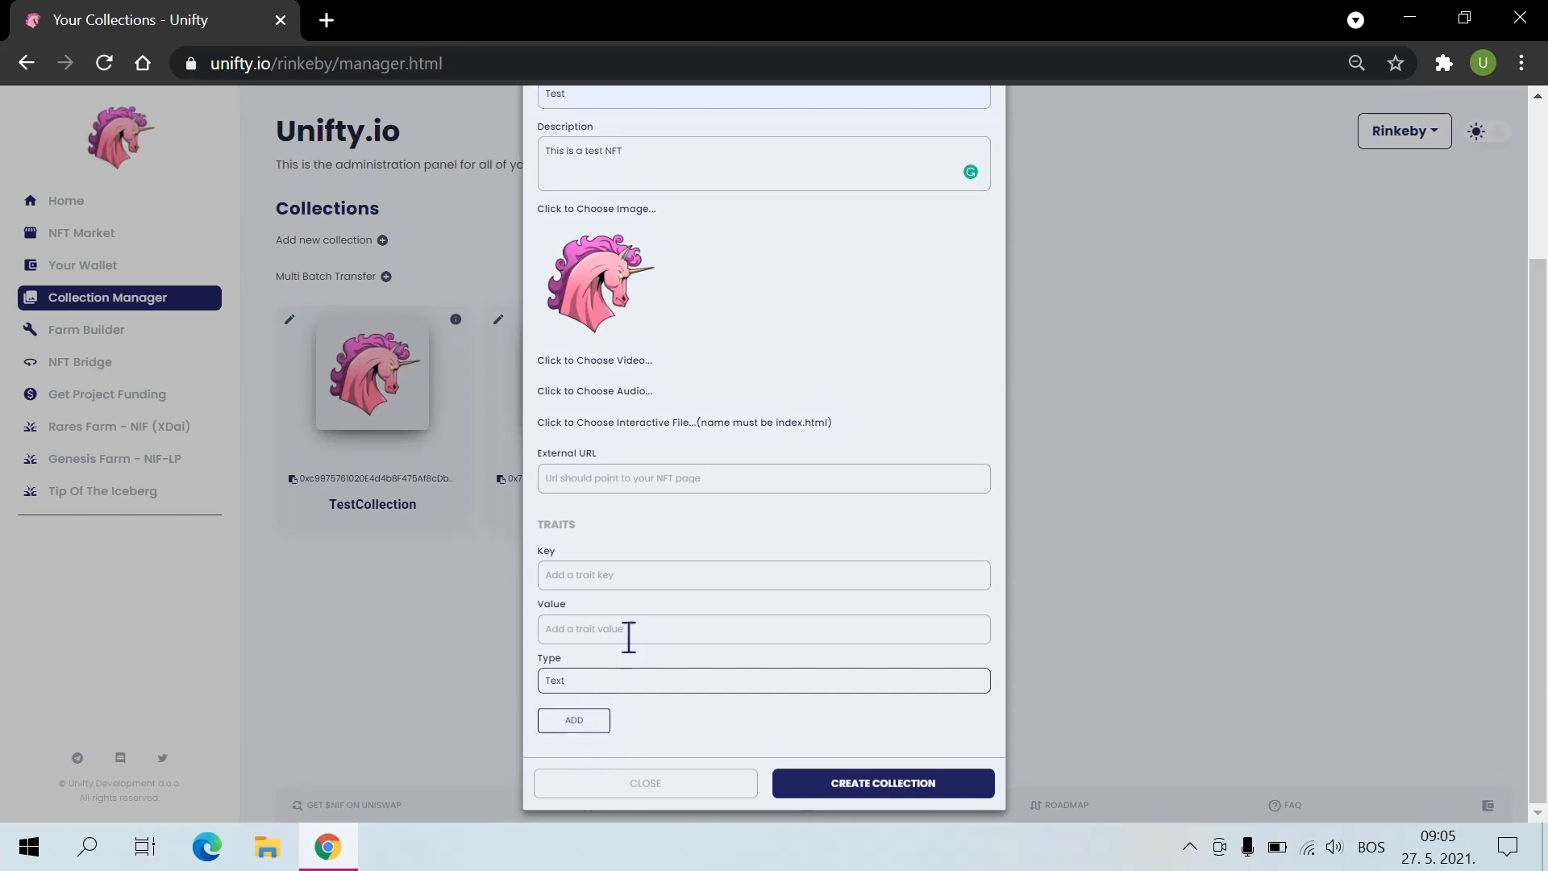
click(613, 577)
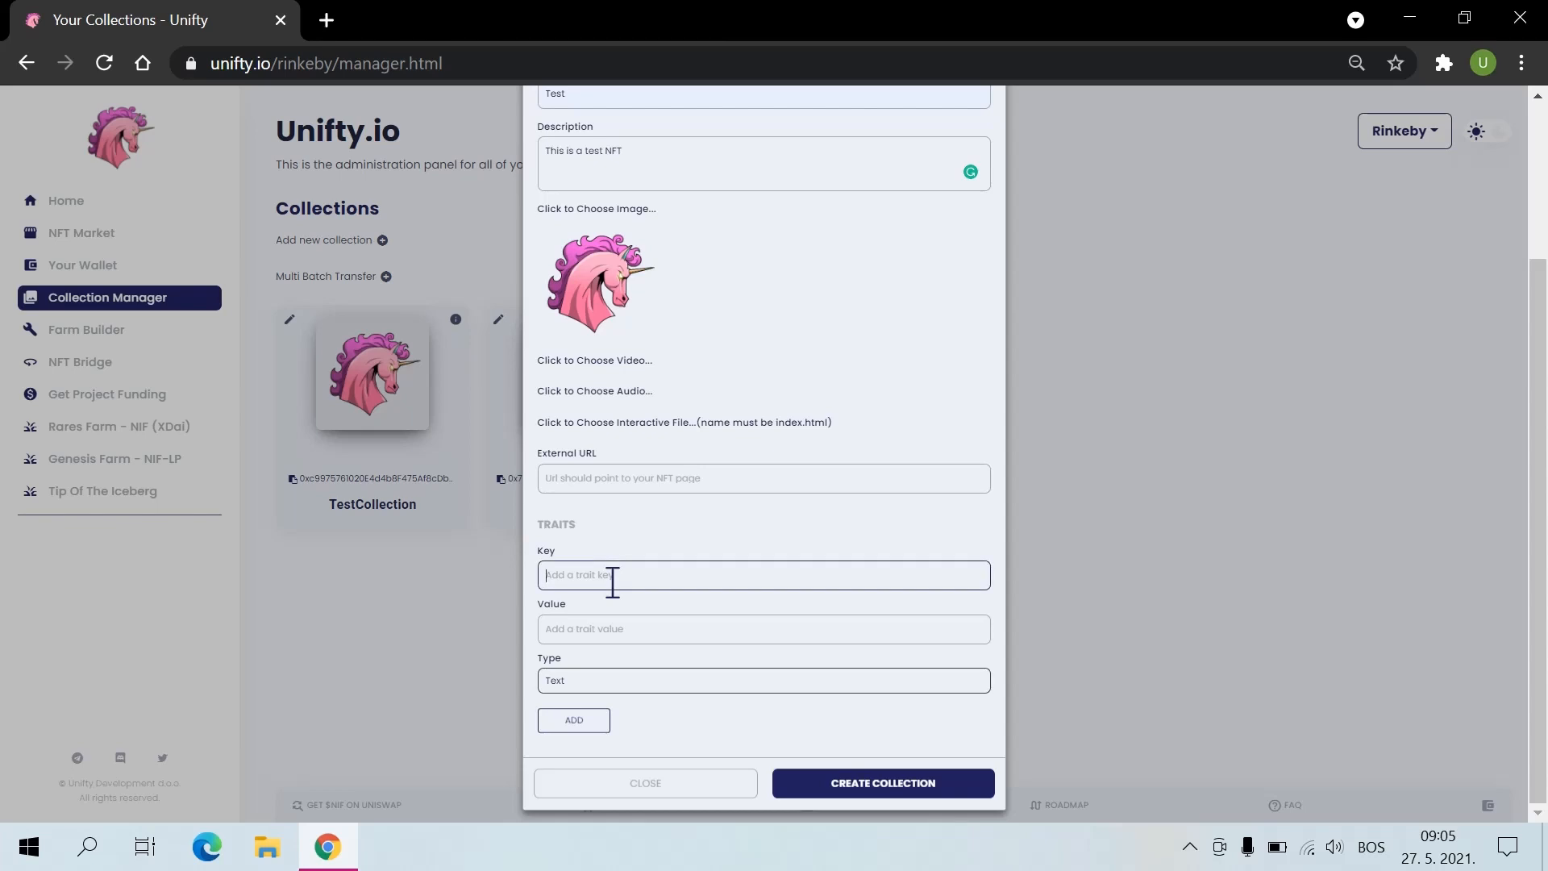
text(color)
click(597, 636)
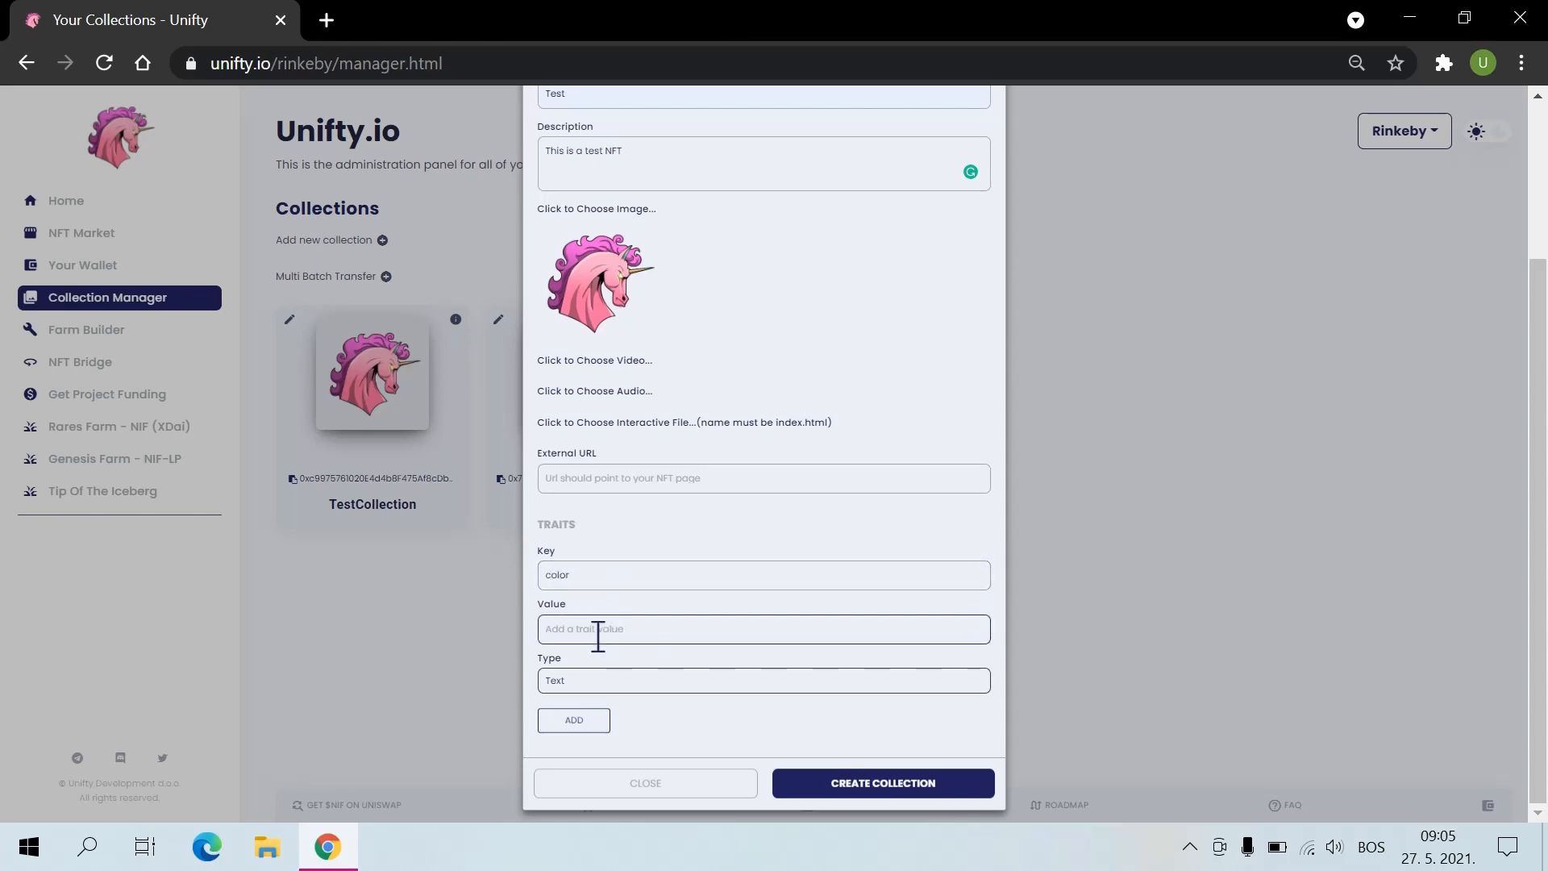
text(pink)
click(592, 723)
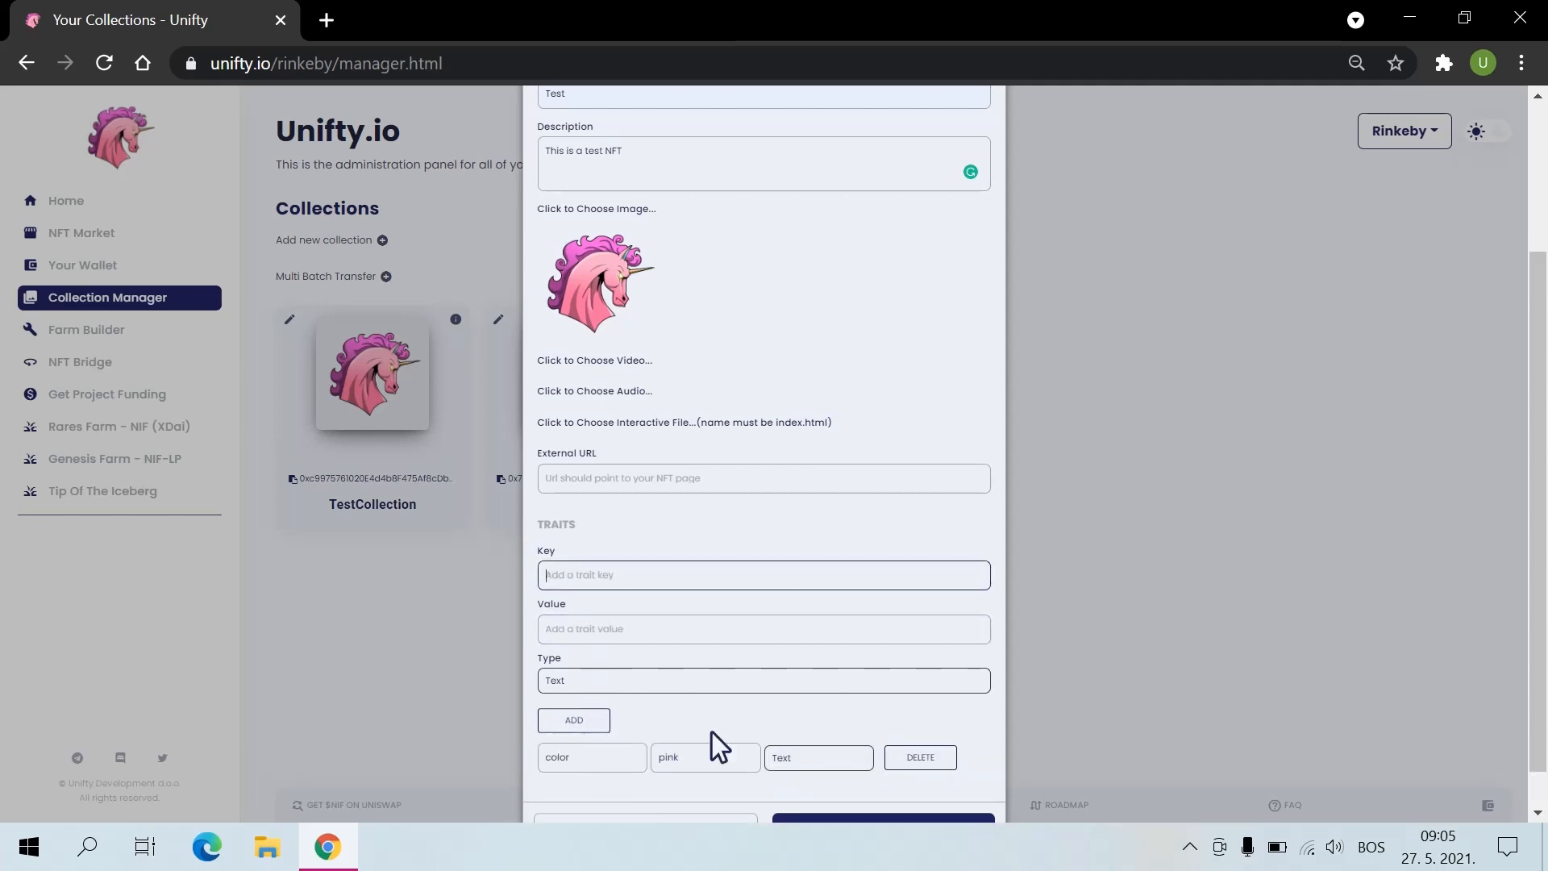
scroll(789, 762, down, 1)
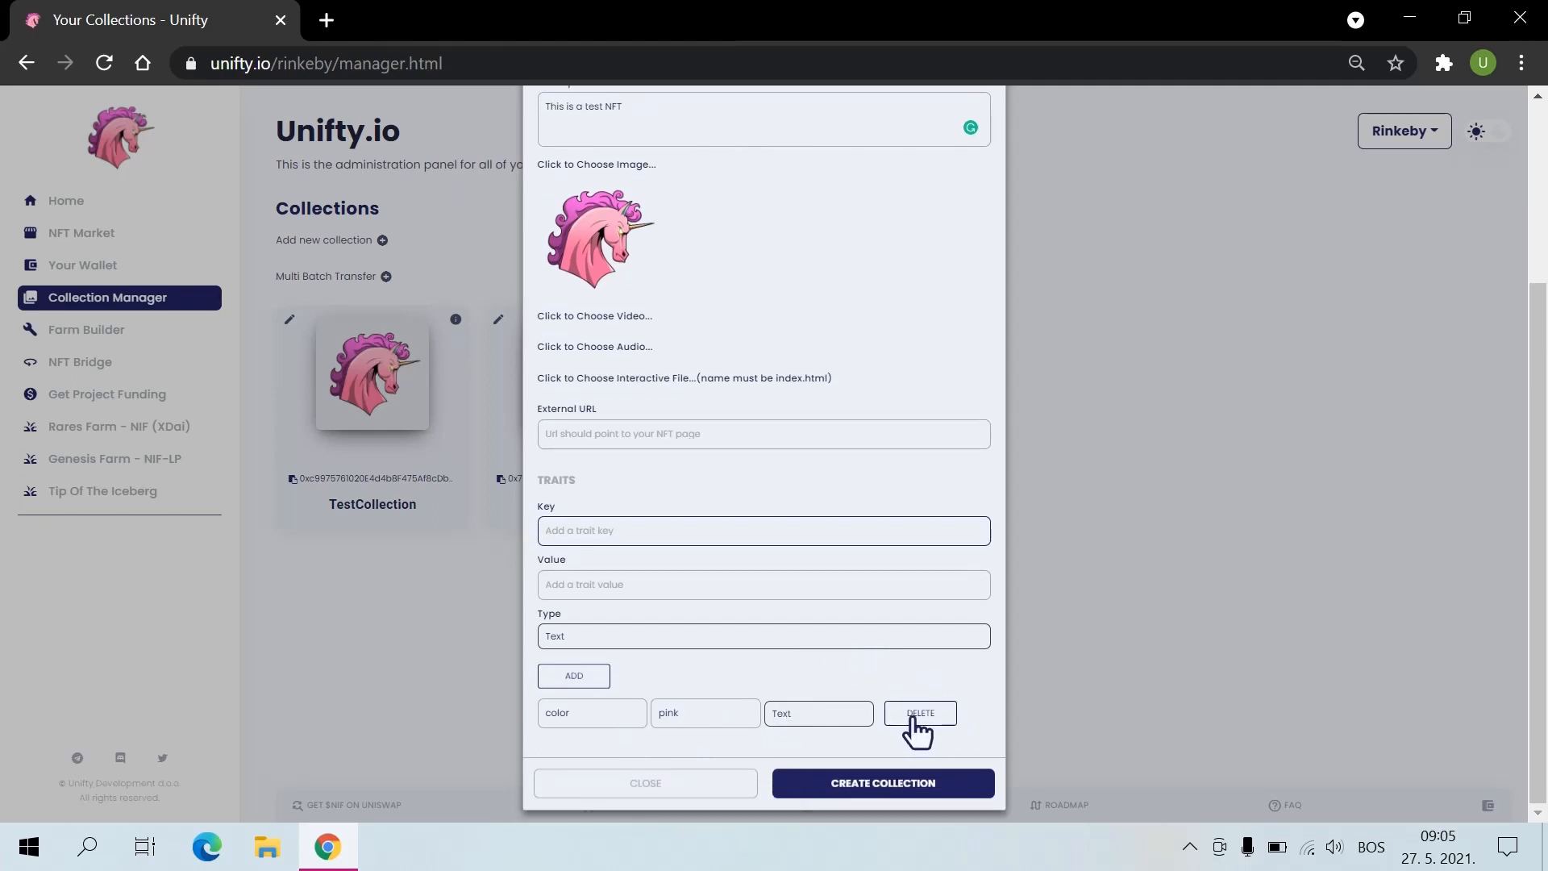
Step: Create the NFT, confirming its contract transaction in MetaMask, and close the form
click(868, 796)
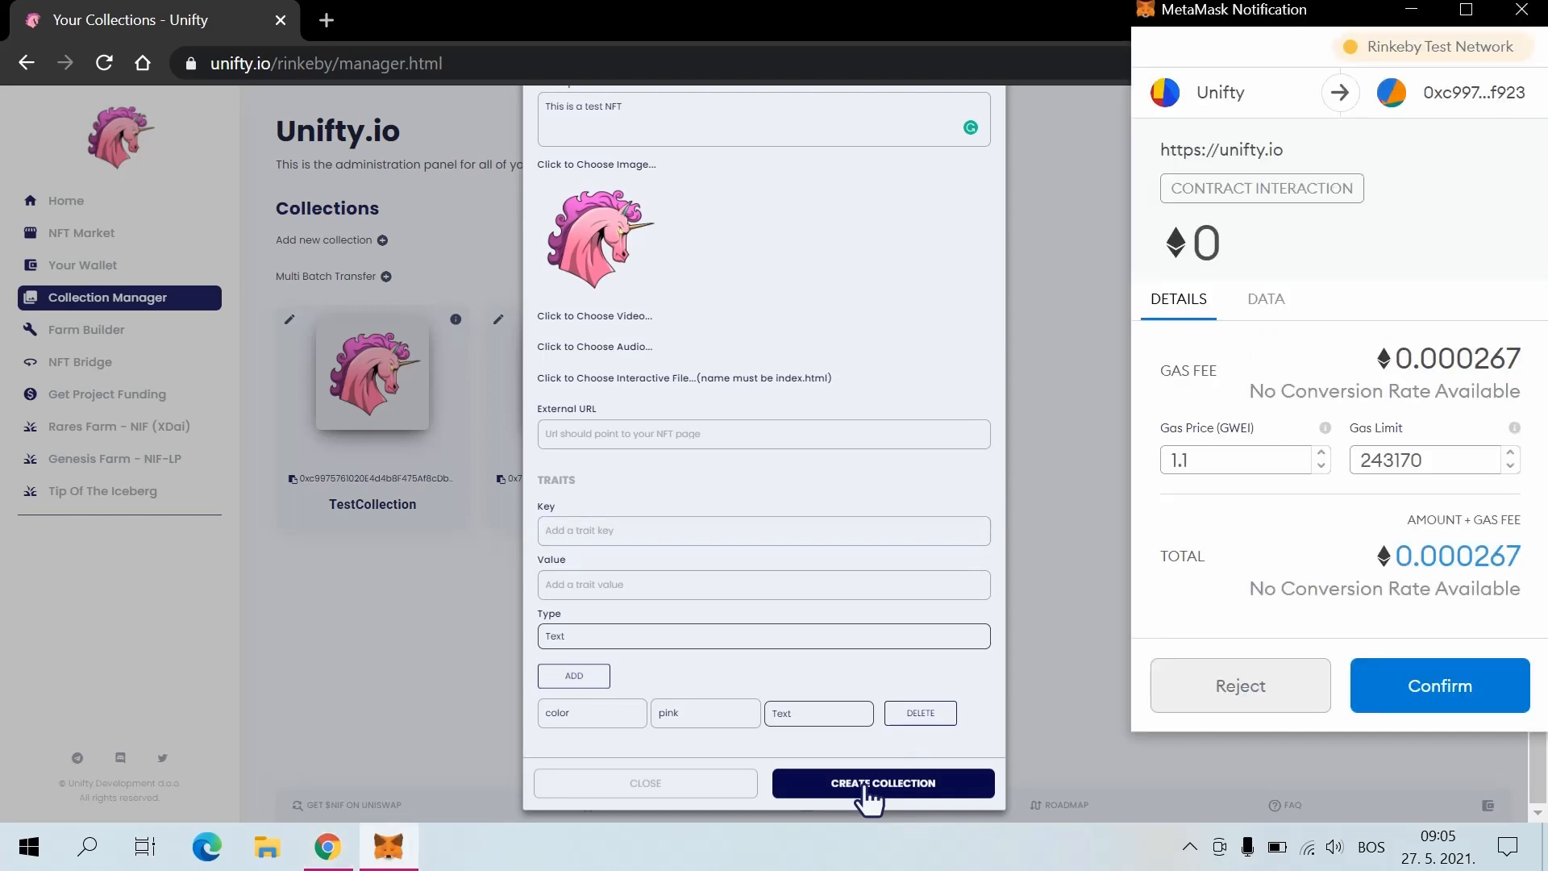
click(1412, 708)
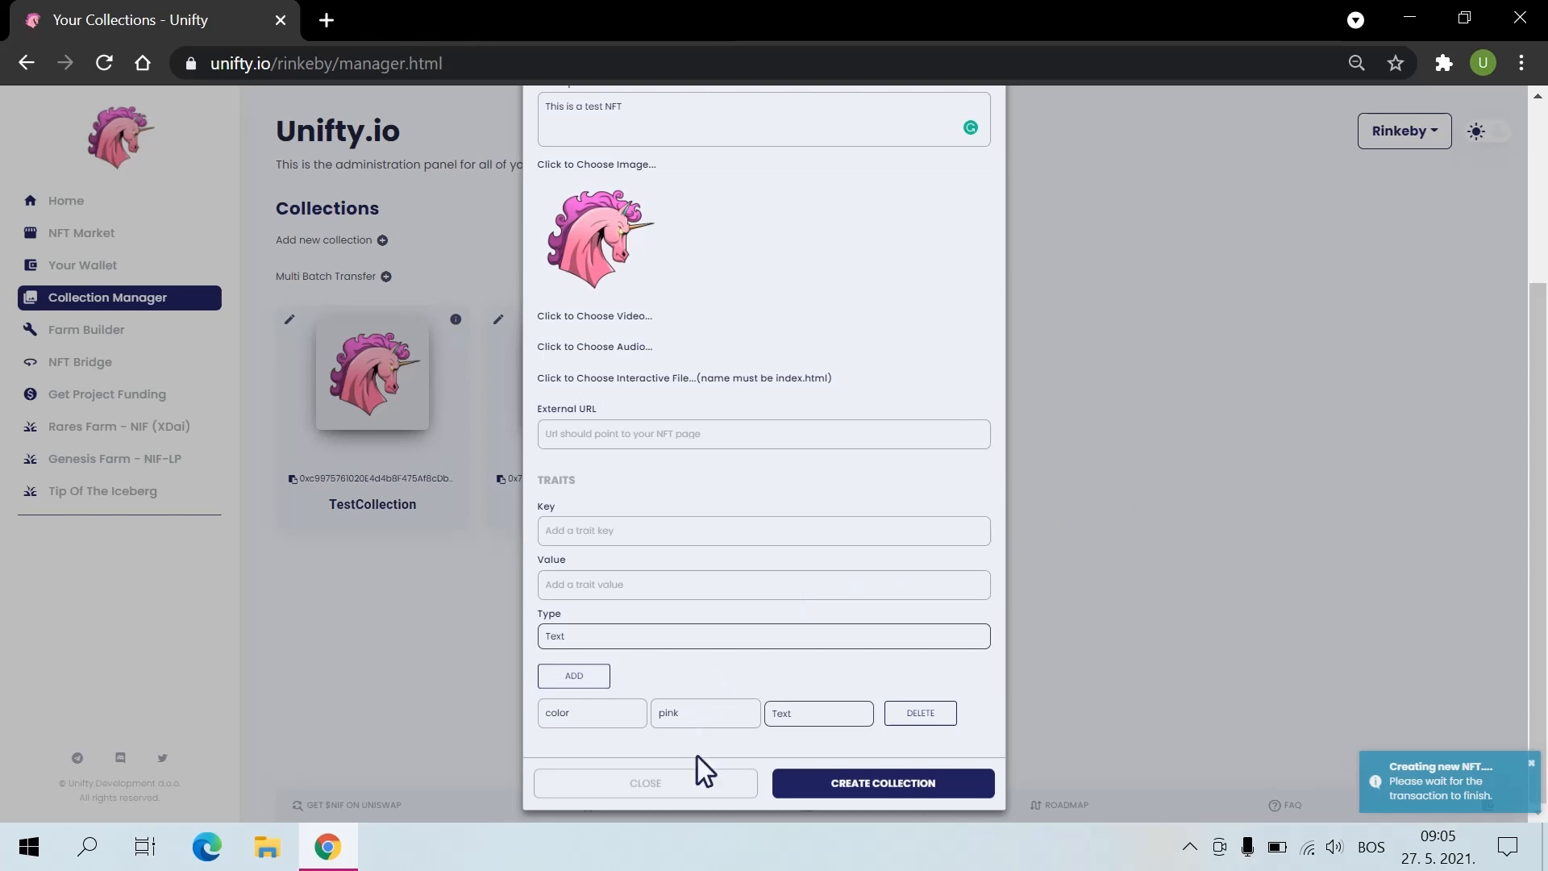
click(634, 795)
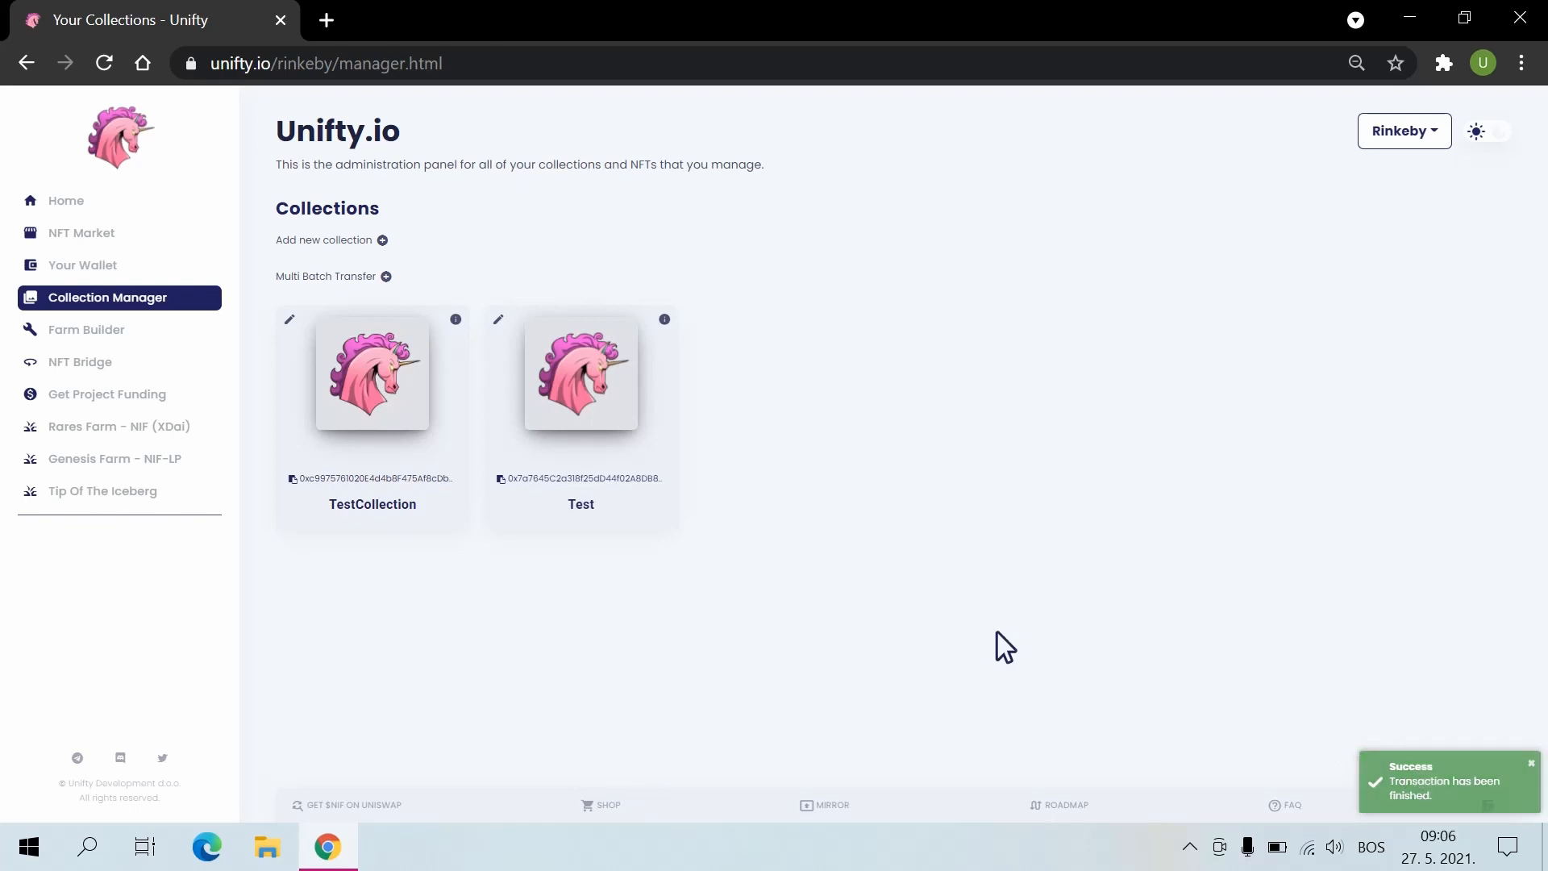
Step: Open TestCollection's NFTs for management and view the traits of the Test NFT
click(294, 321)
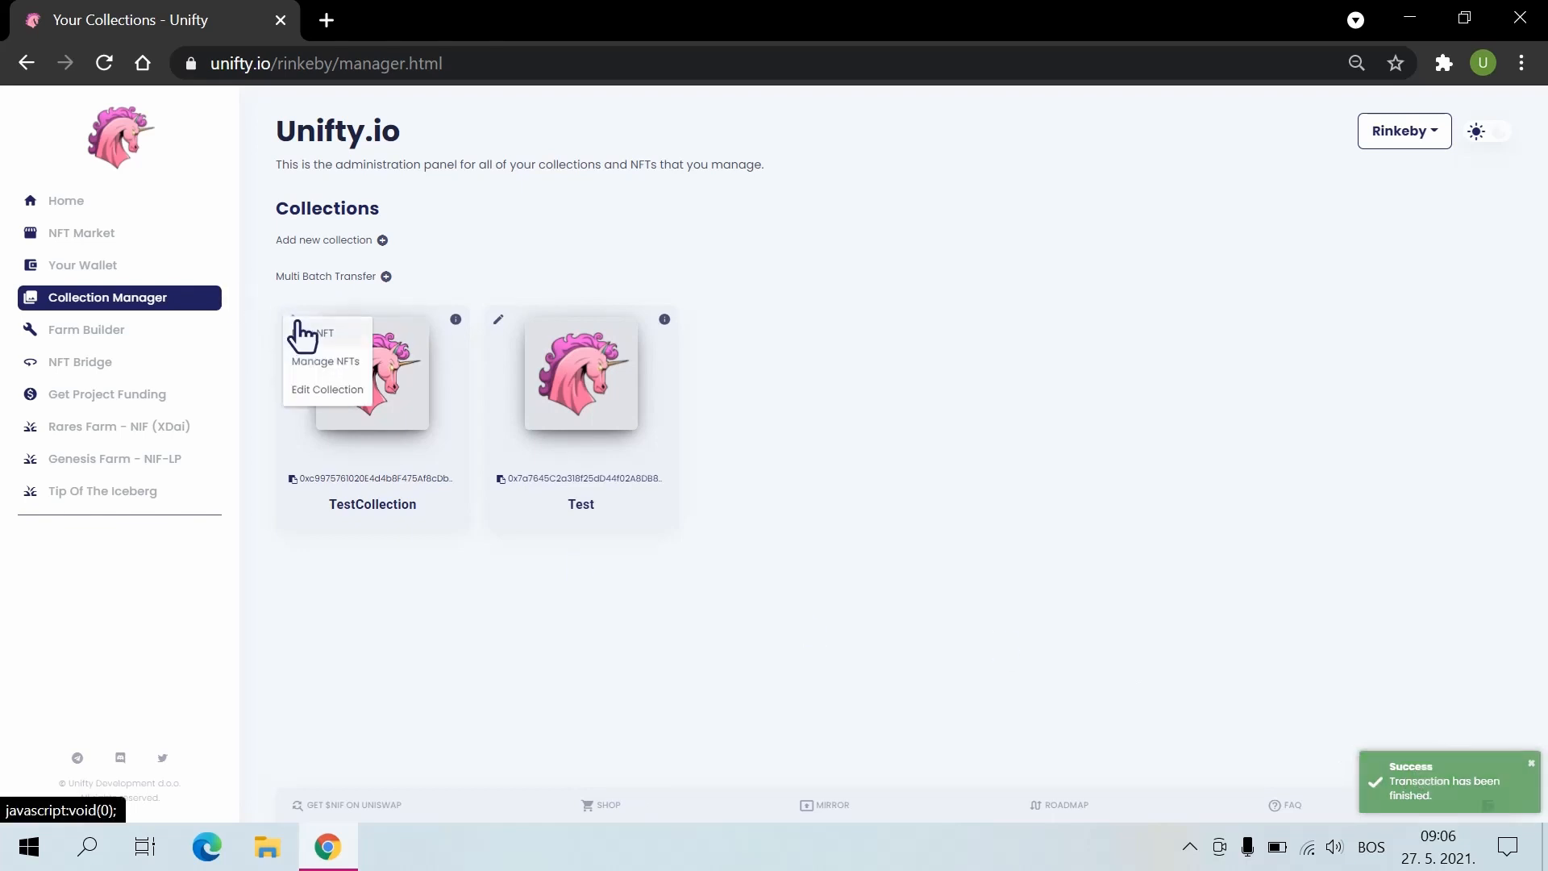
click(325, 374)
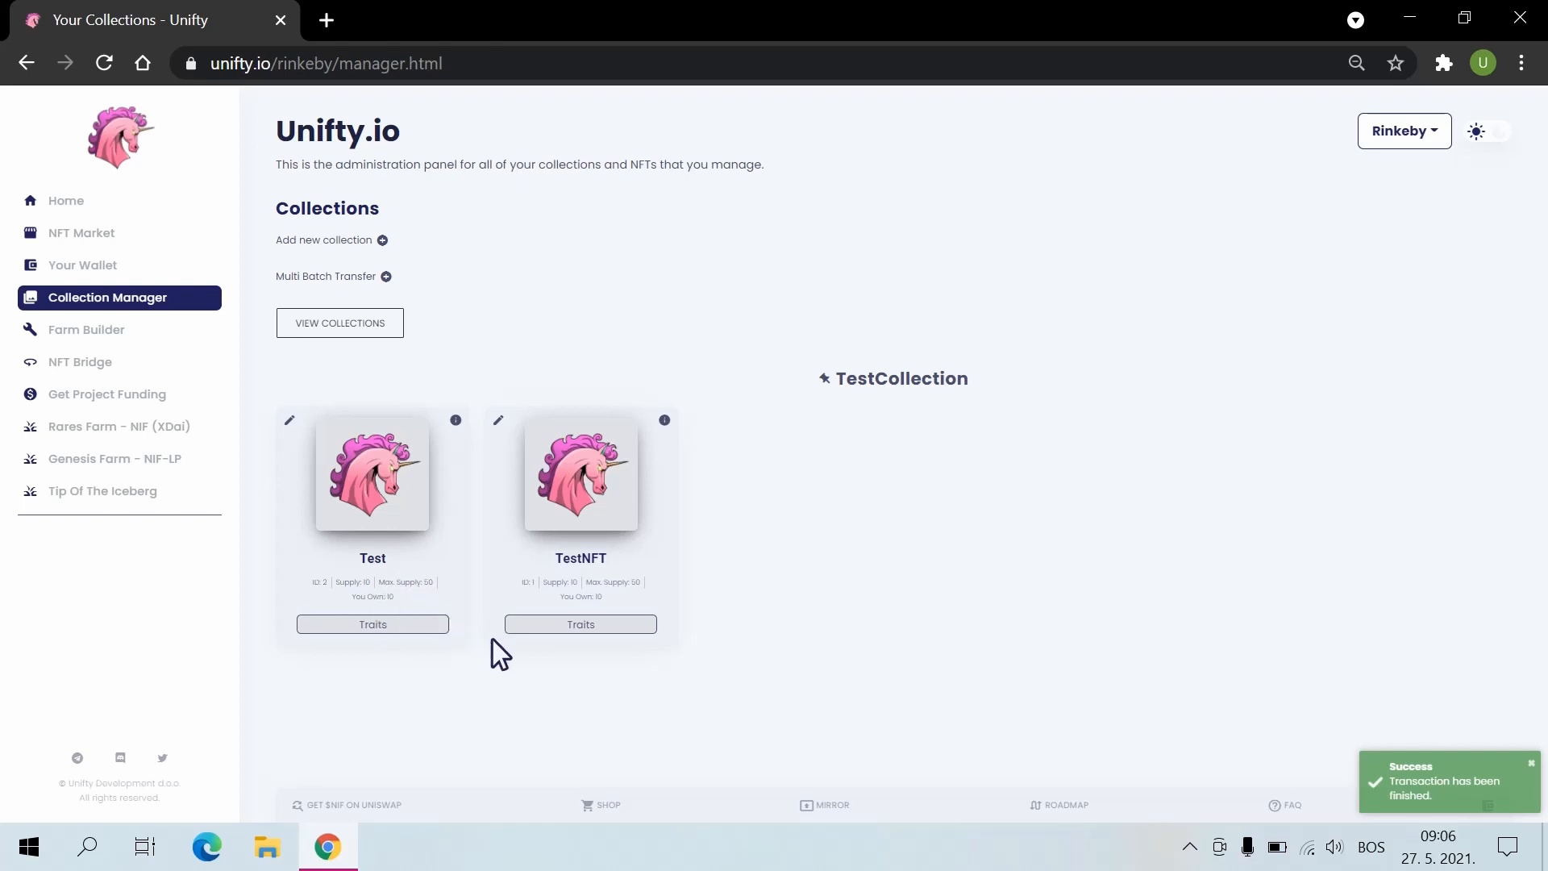
click(442, 629)
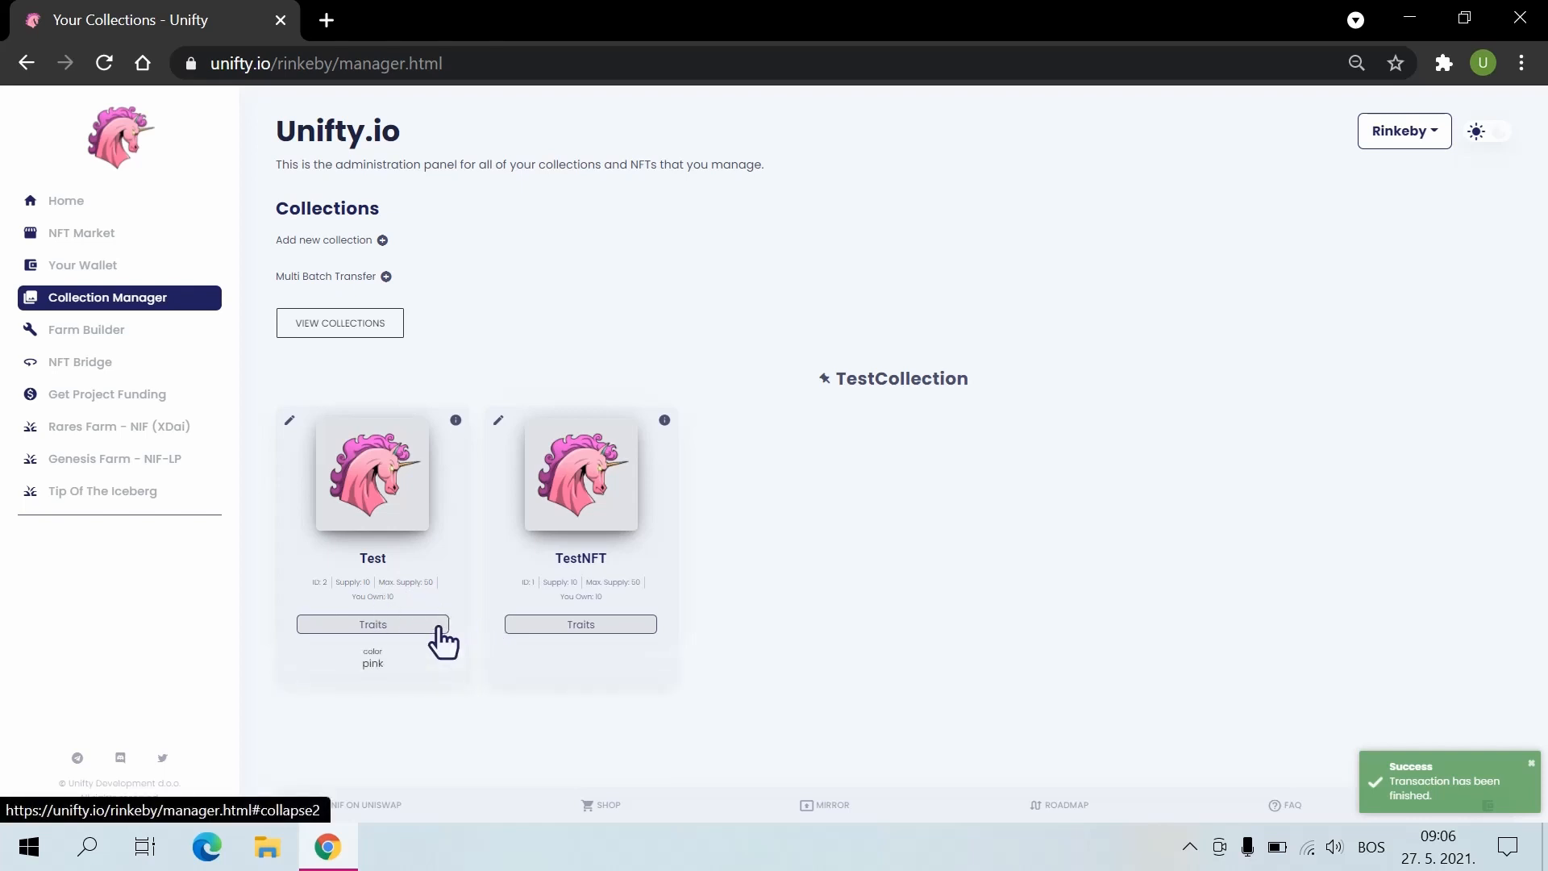
click(441, 630)
Step: Review the Transfer and Mint forms of the Test NFT, closing each without submitting
click(290, 420)
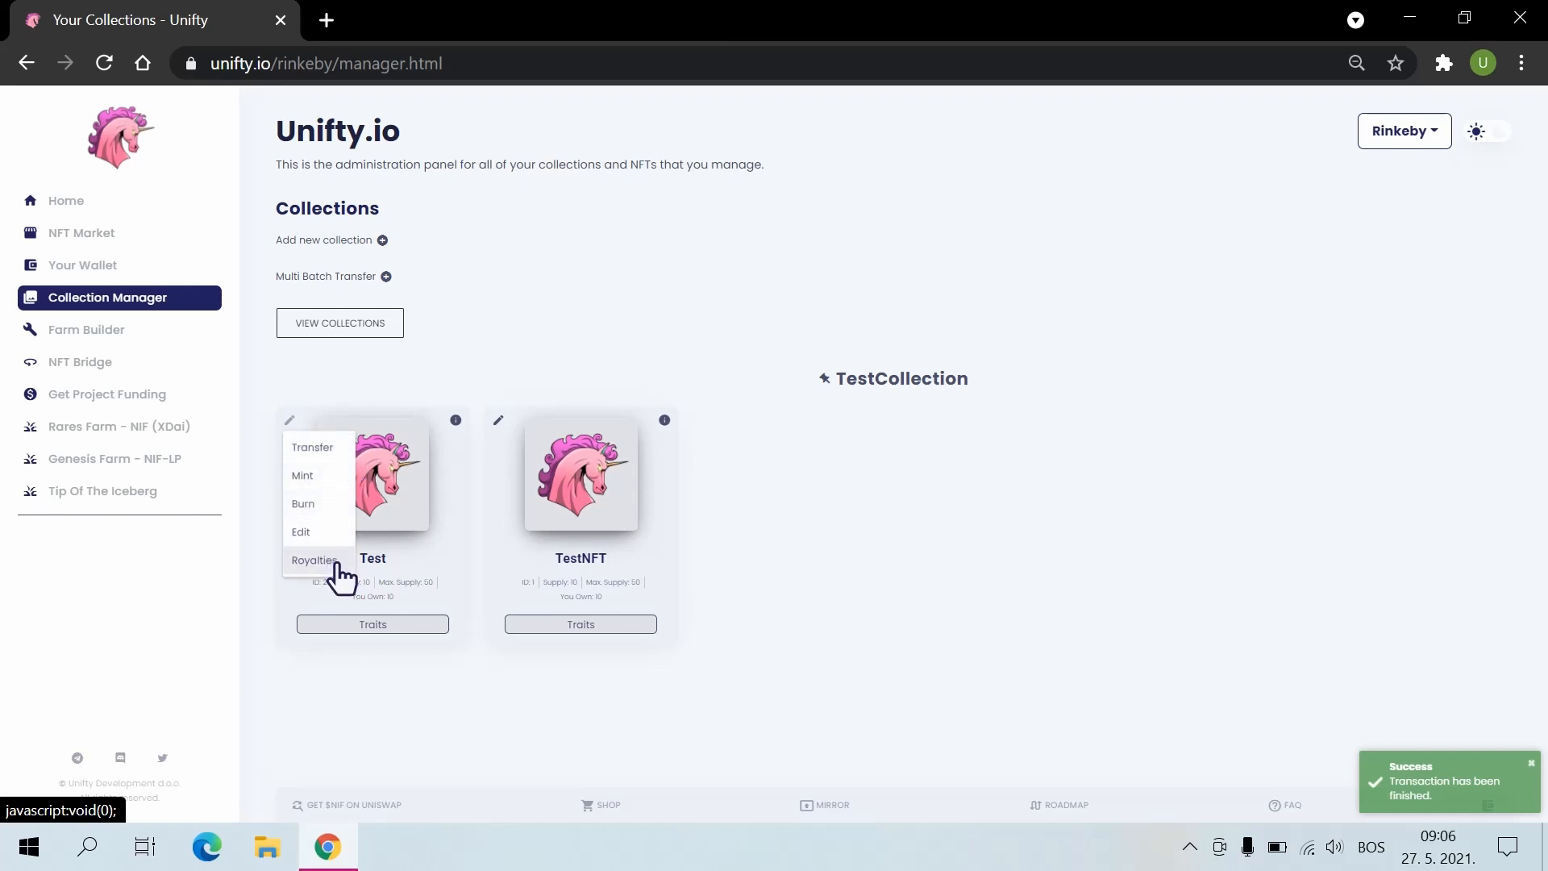
click(323, 452)
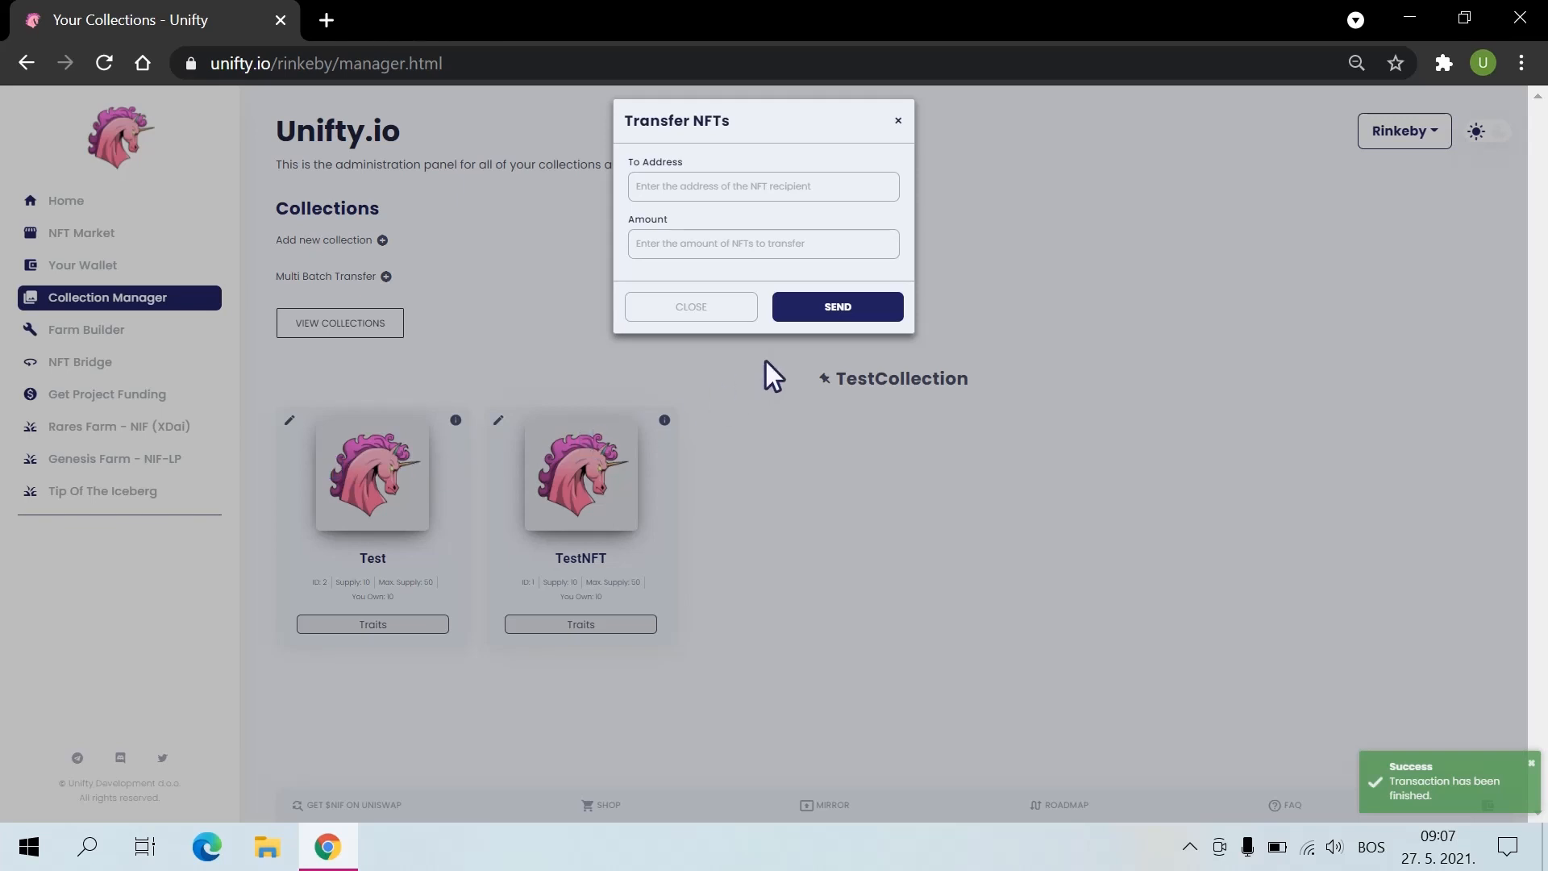
click(720, 314)
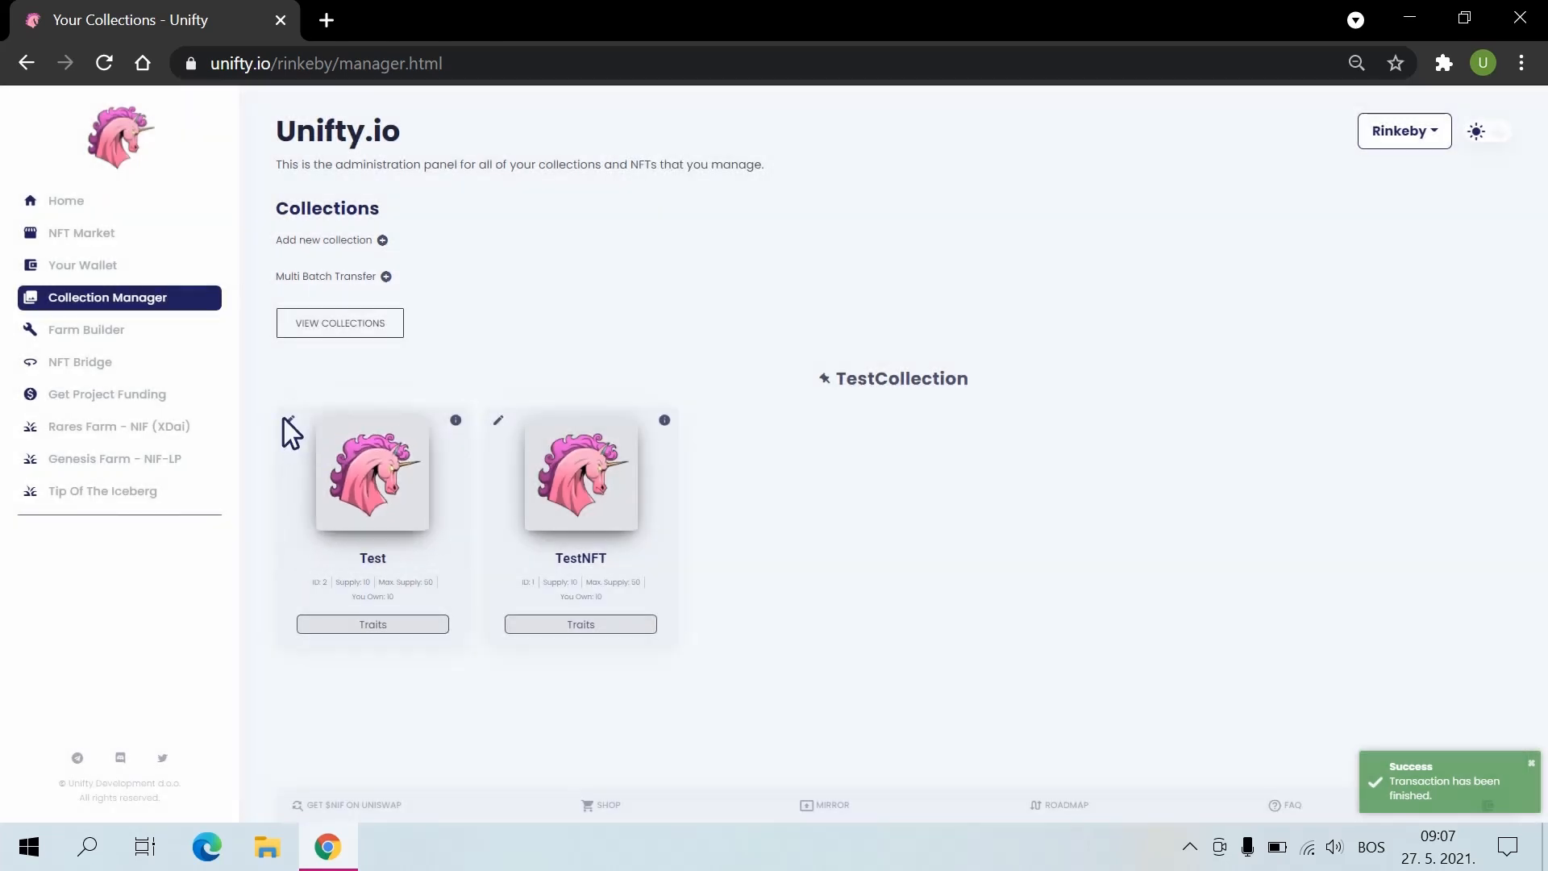
click(290, 421)
click(316, 476)
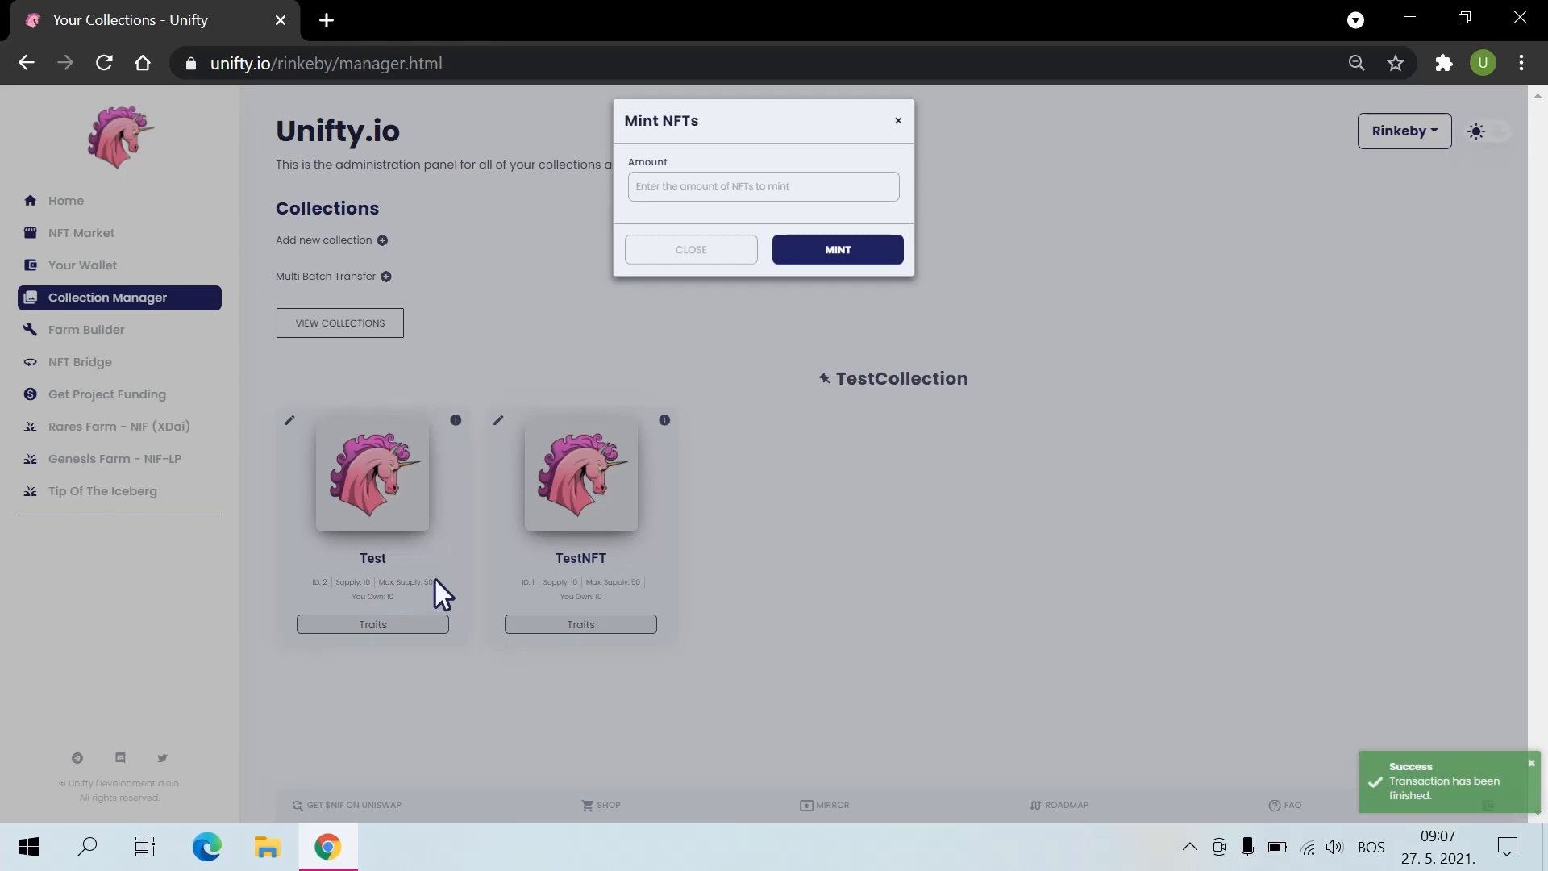
click(700, 250)
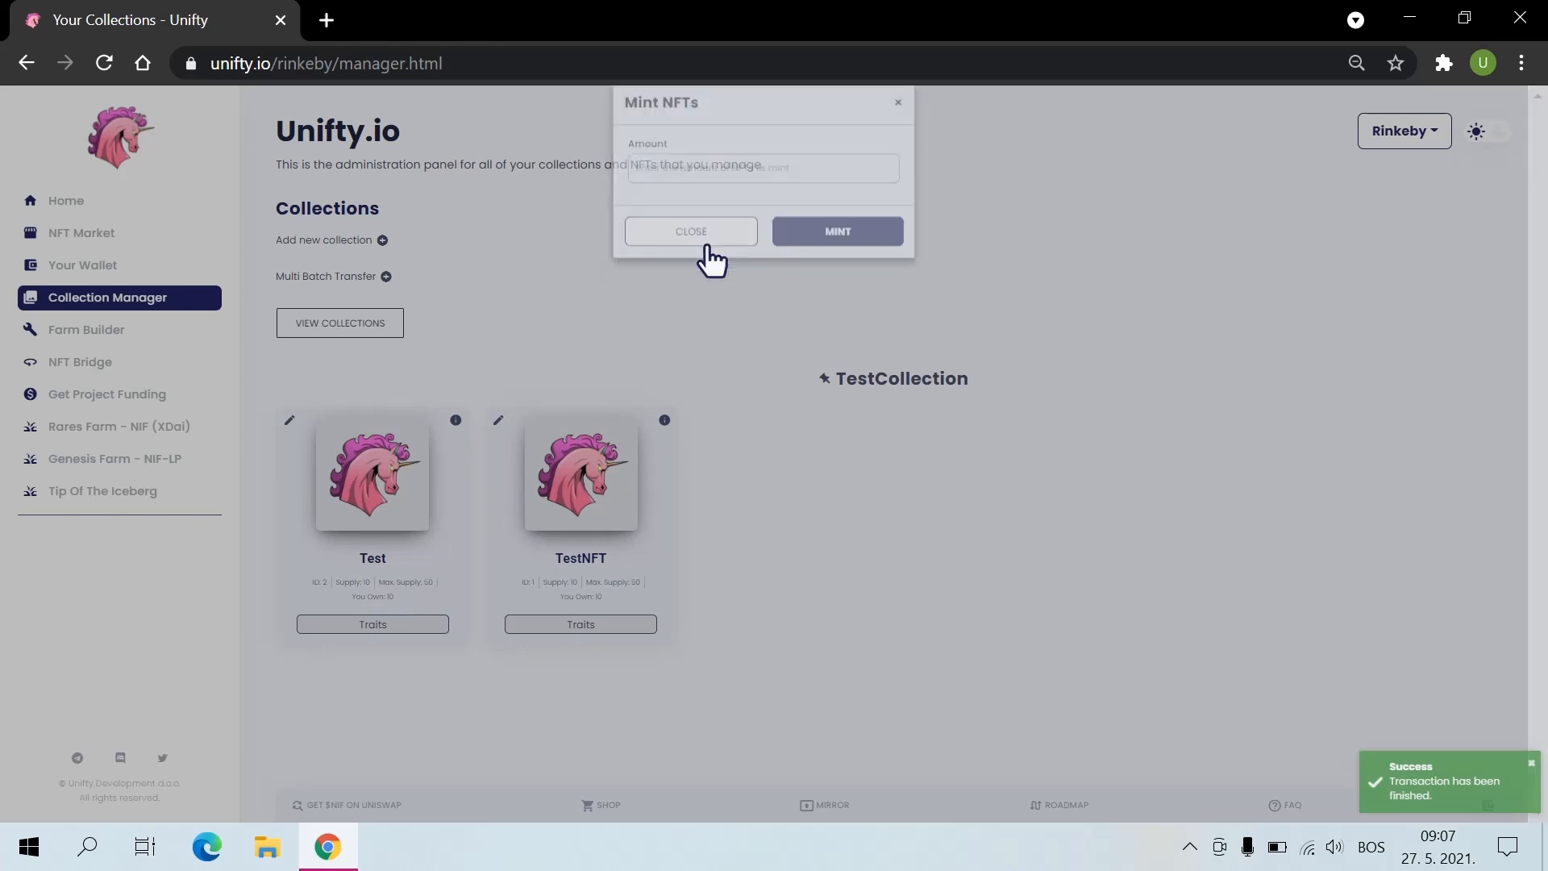
Step: Review the Burn form of the Test NFT and close it without submitting
click(295, 427)
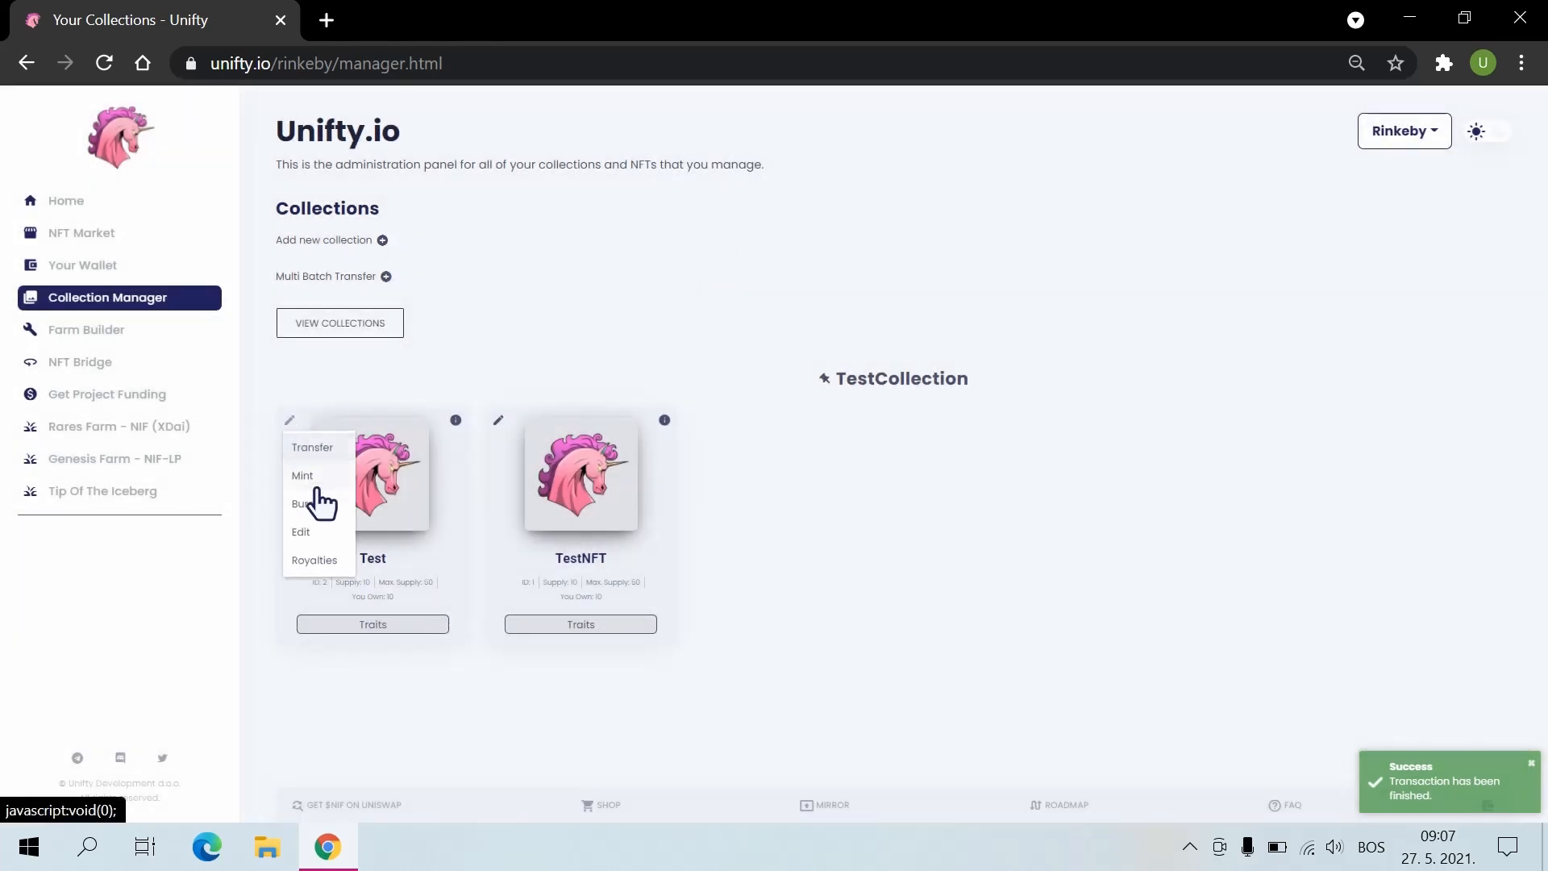
click(320, 505)
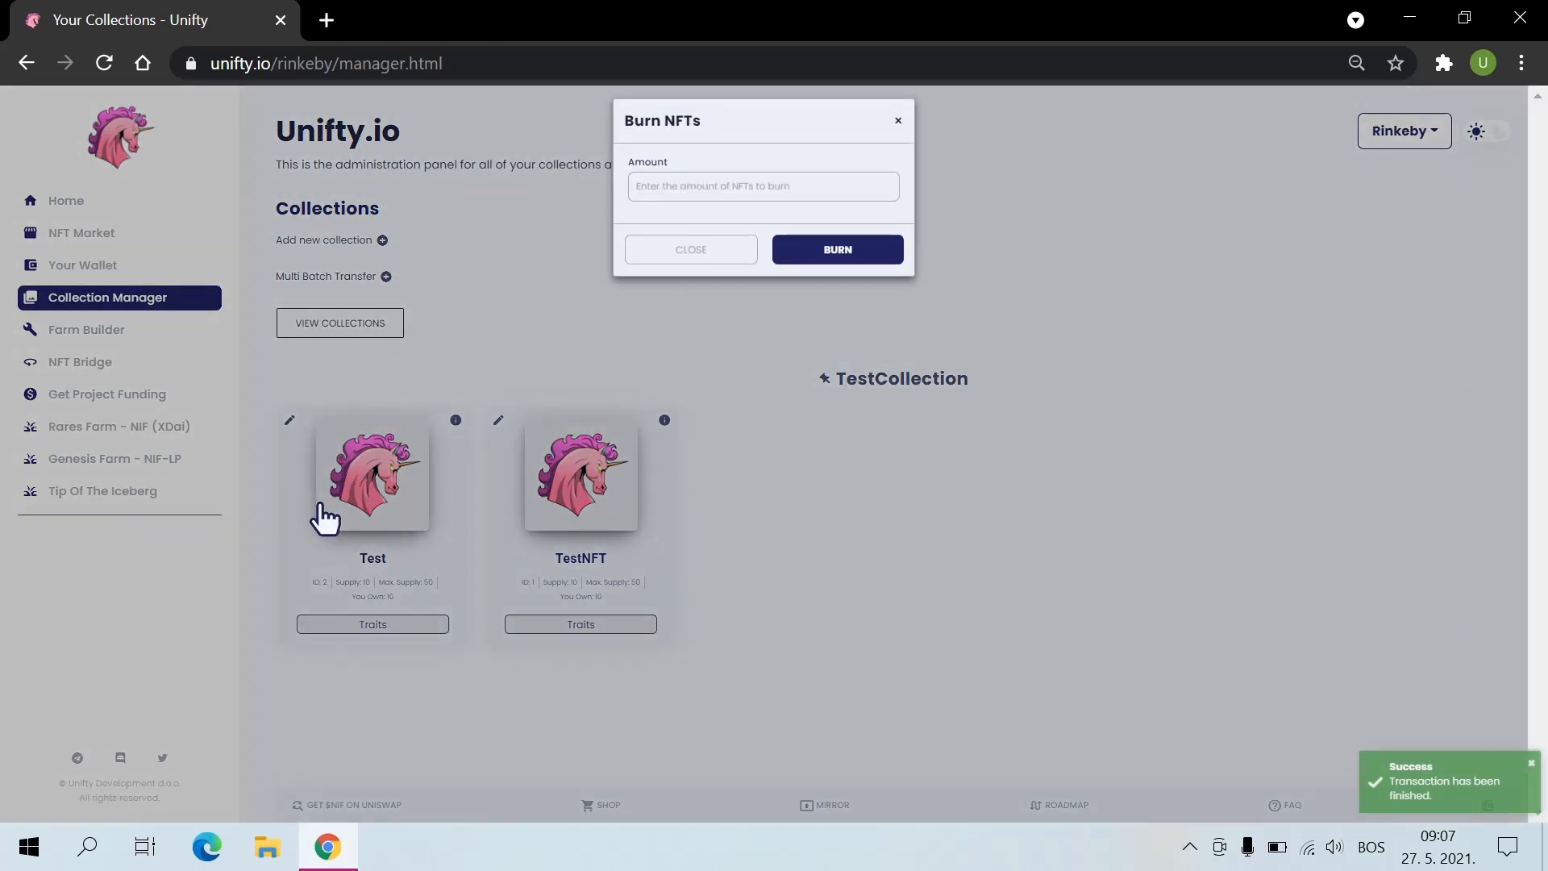
click(680, 261)
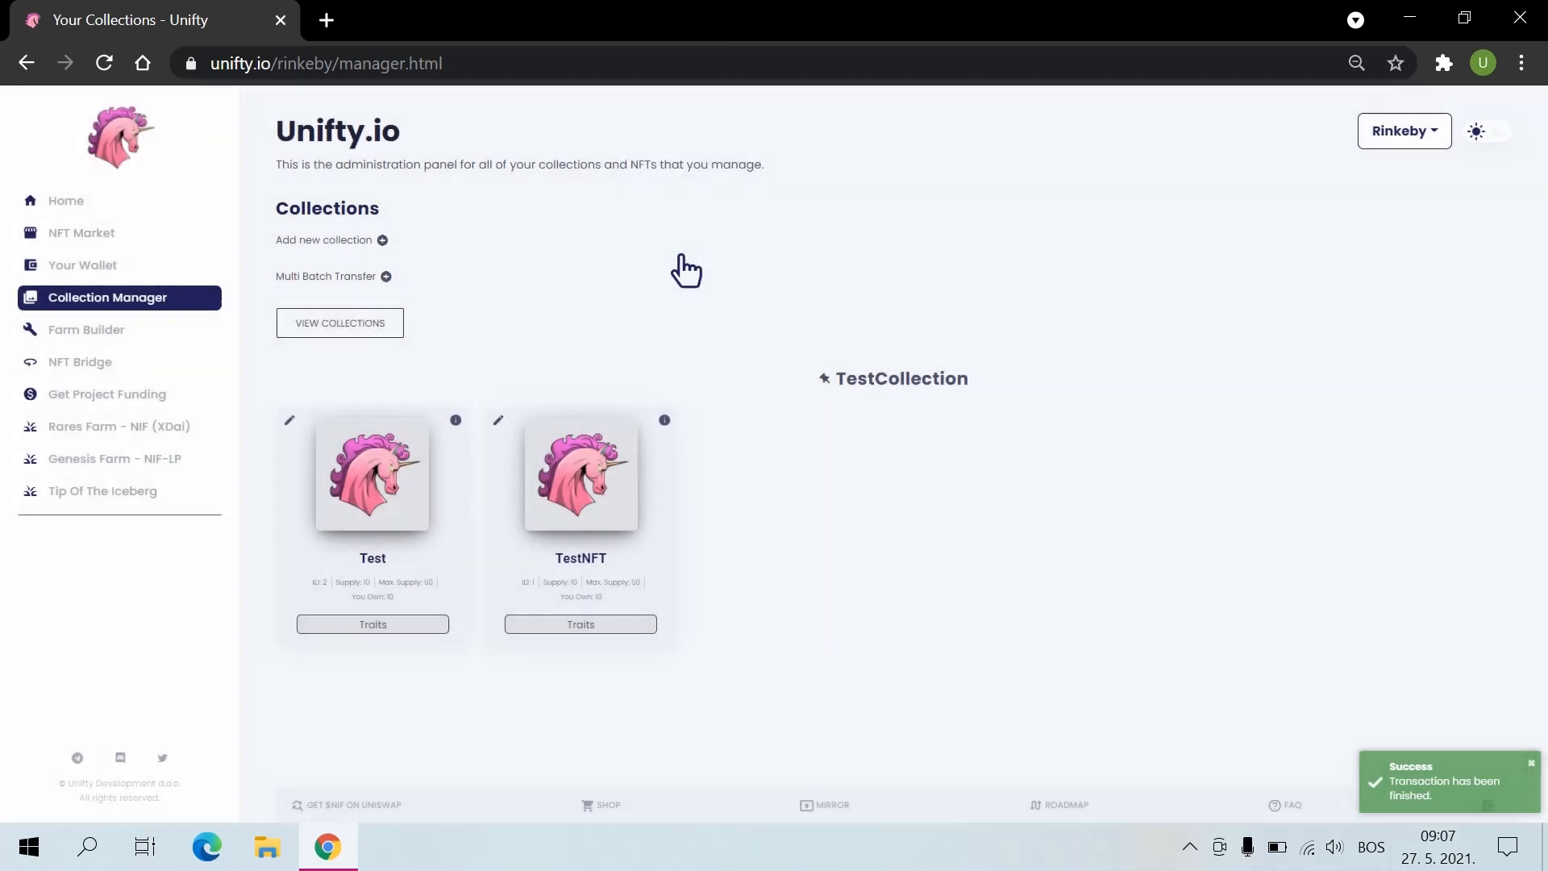
Step: Review the Test NFT's edit form down to its traits and close it without updating the NFT
click(288, 418)
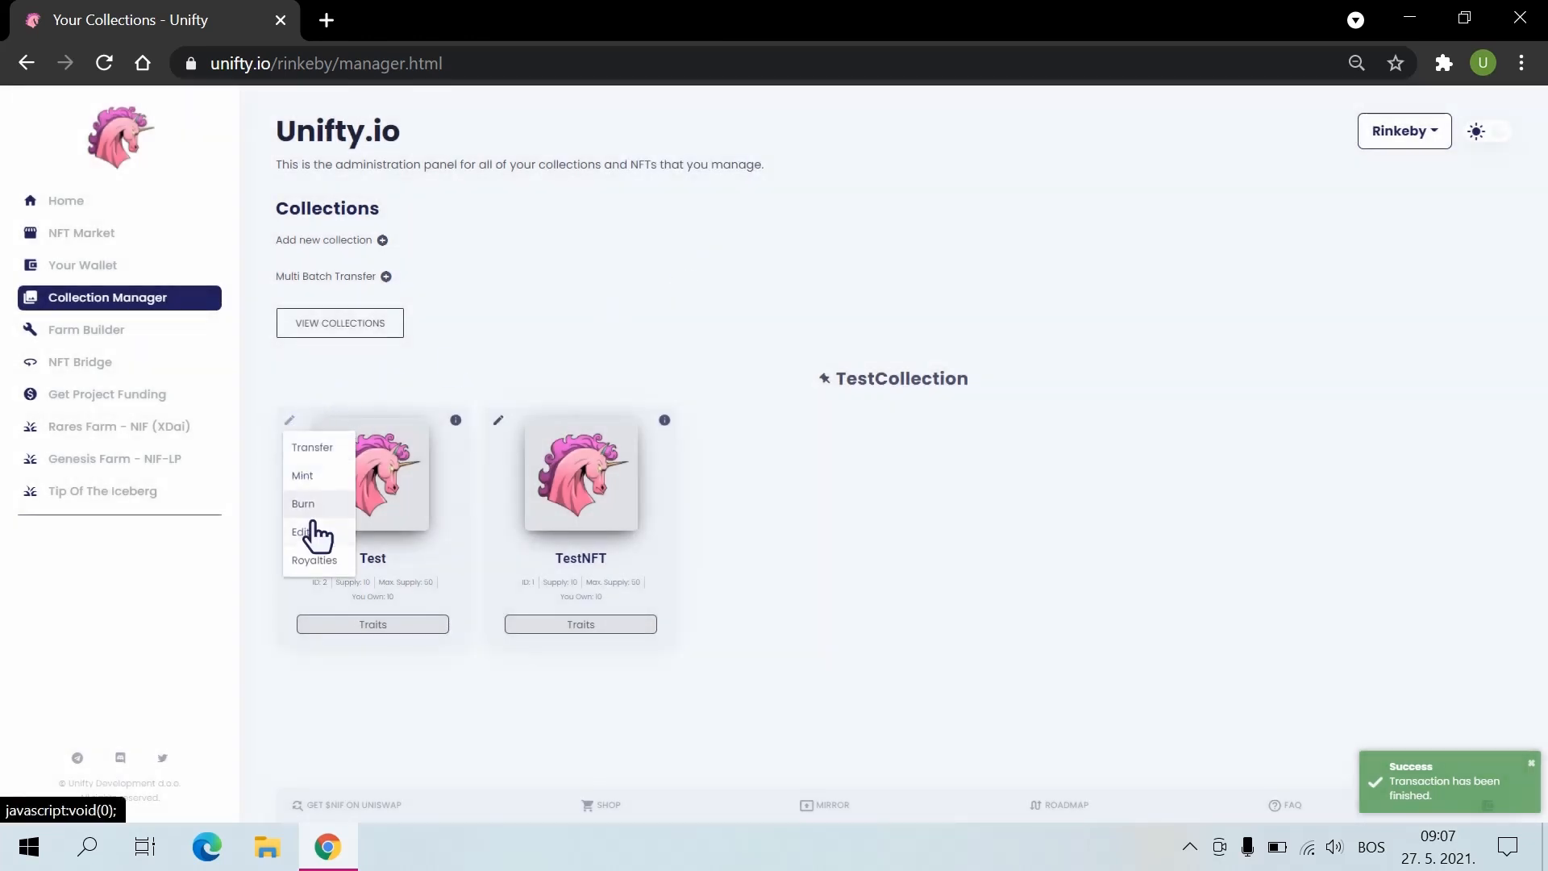
click(312, 536)
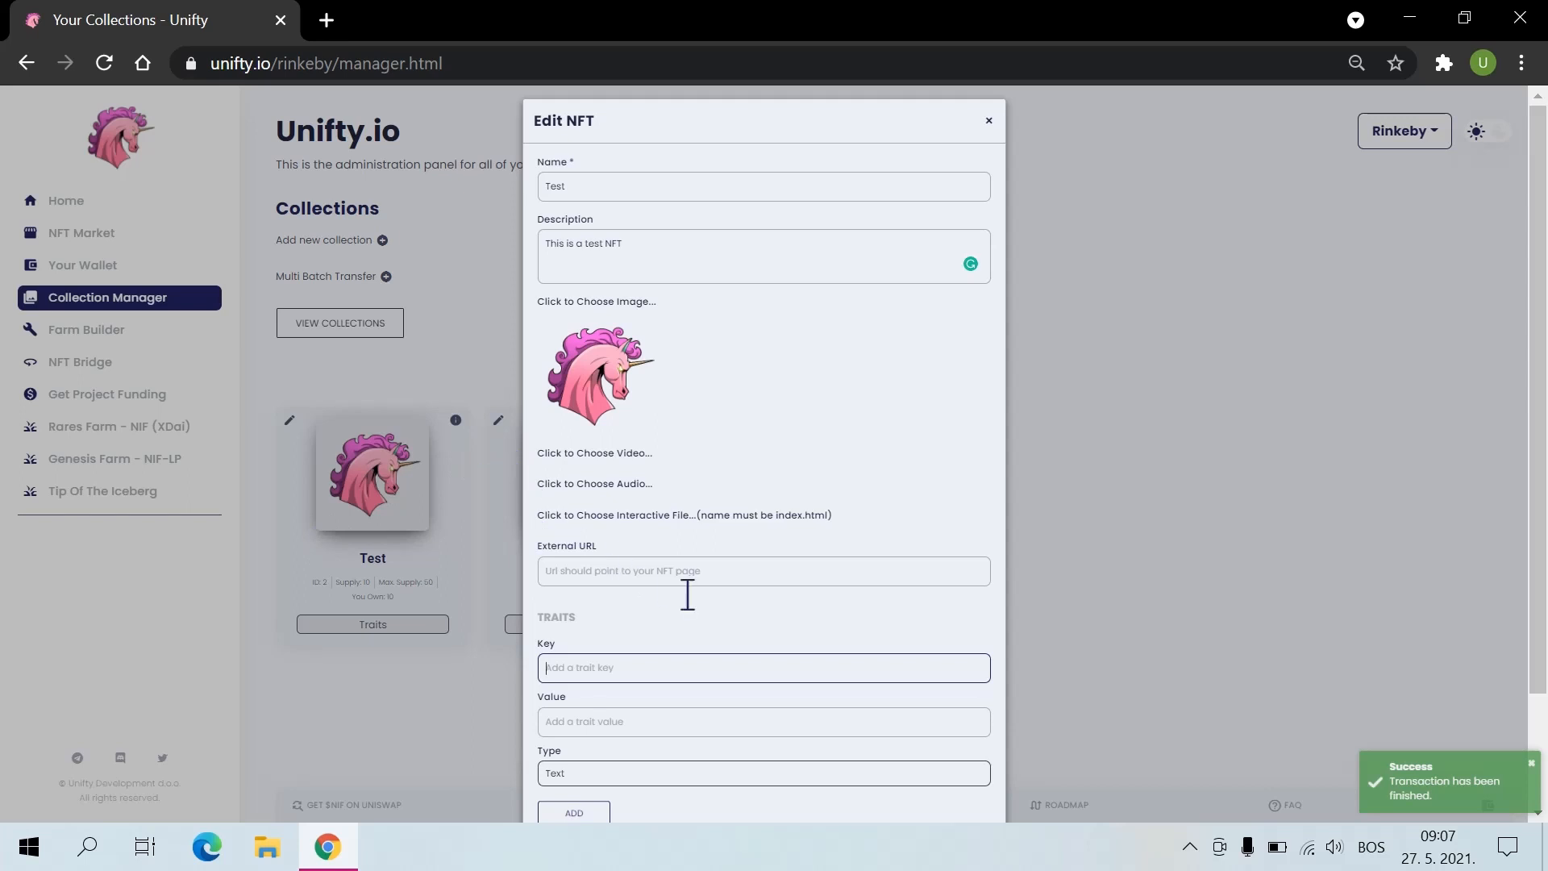
scroll(743, 595, down, 2)
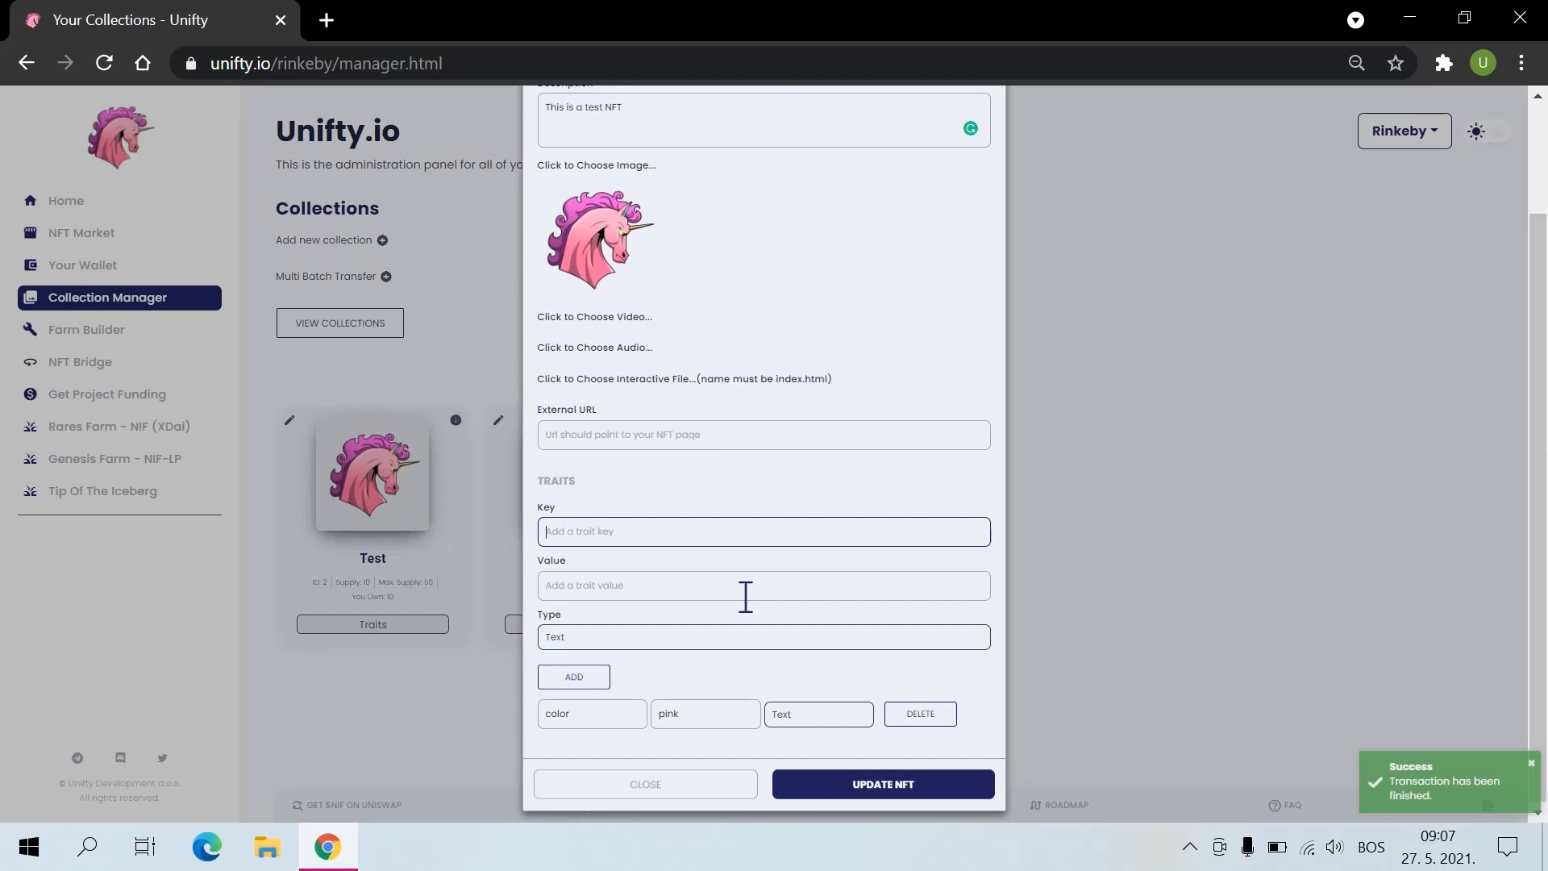
click(665, 793)
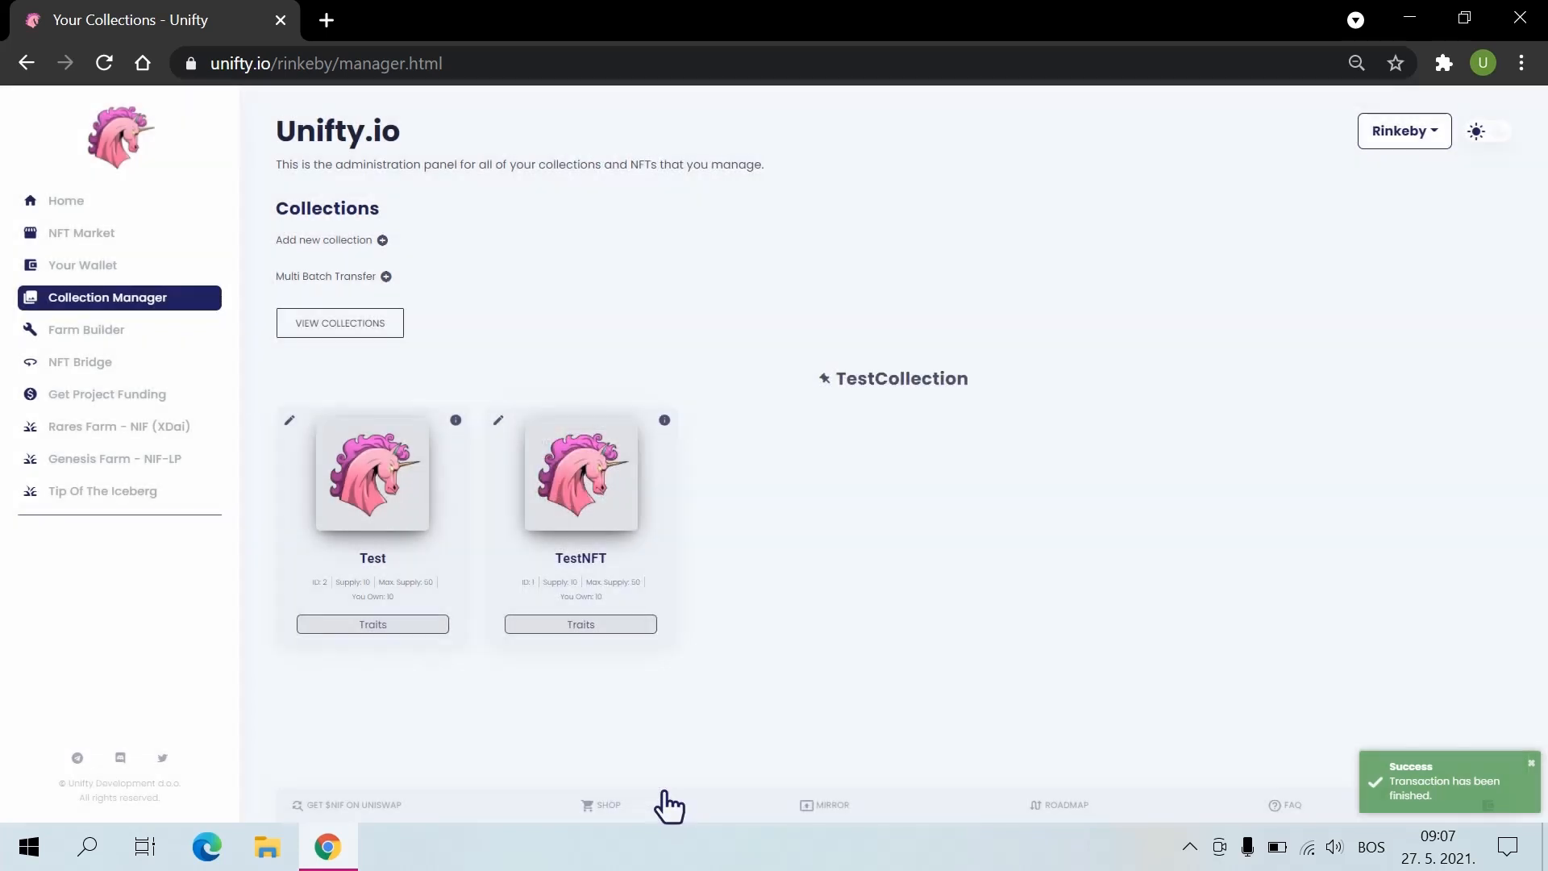
Step: Review the royalties form of the Test NFT and close it without setting a percentage
click(290, 420)
click(334, 563)
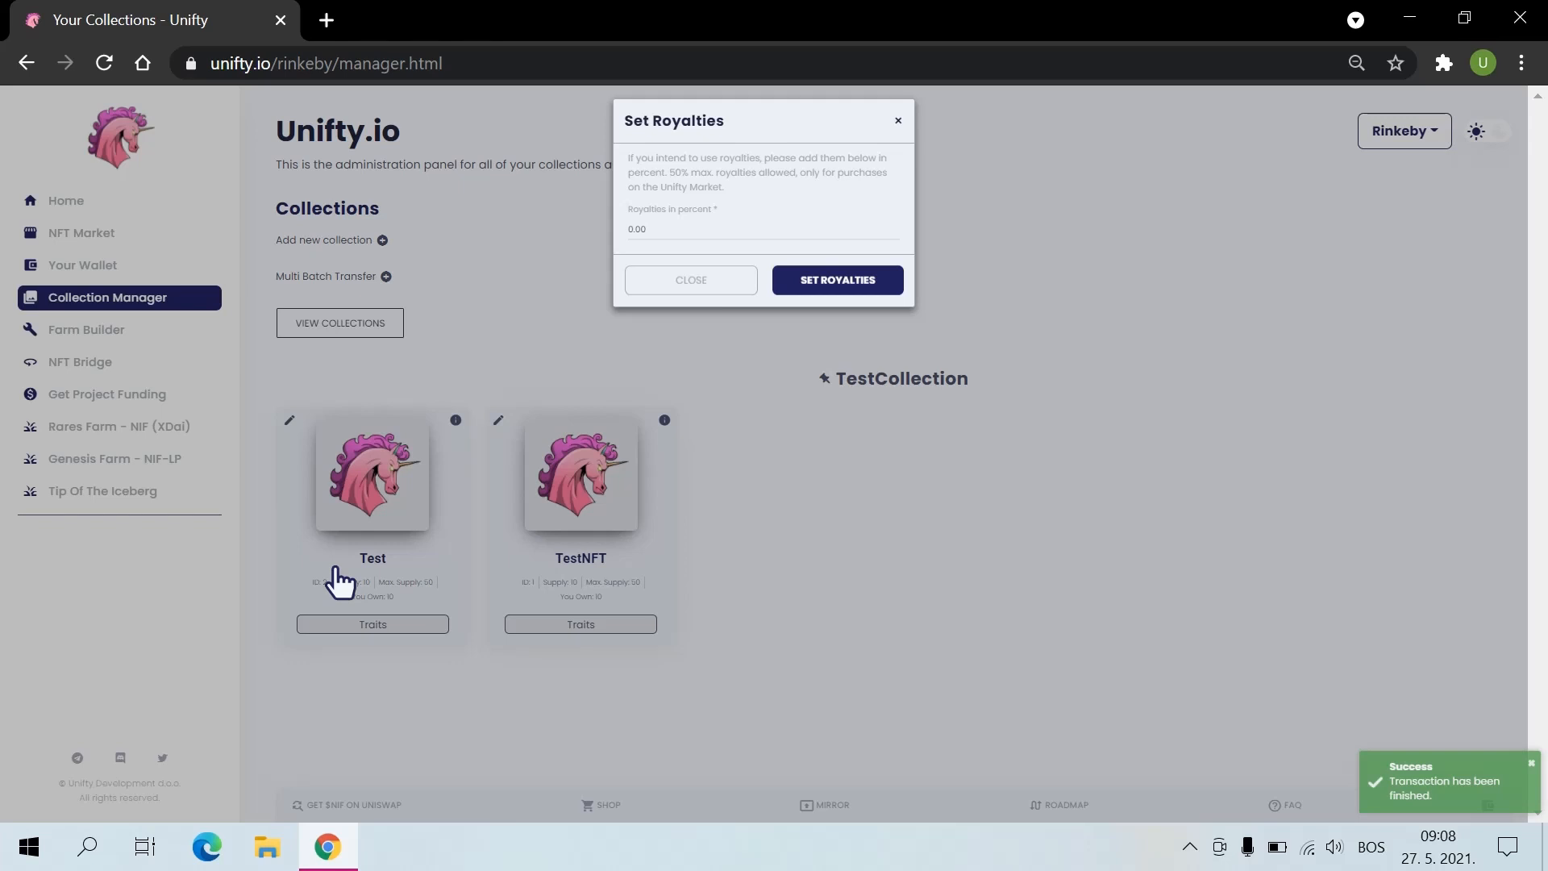
click(701, 279)
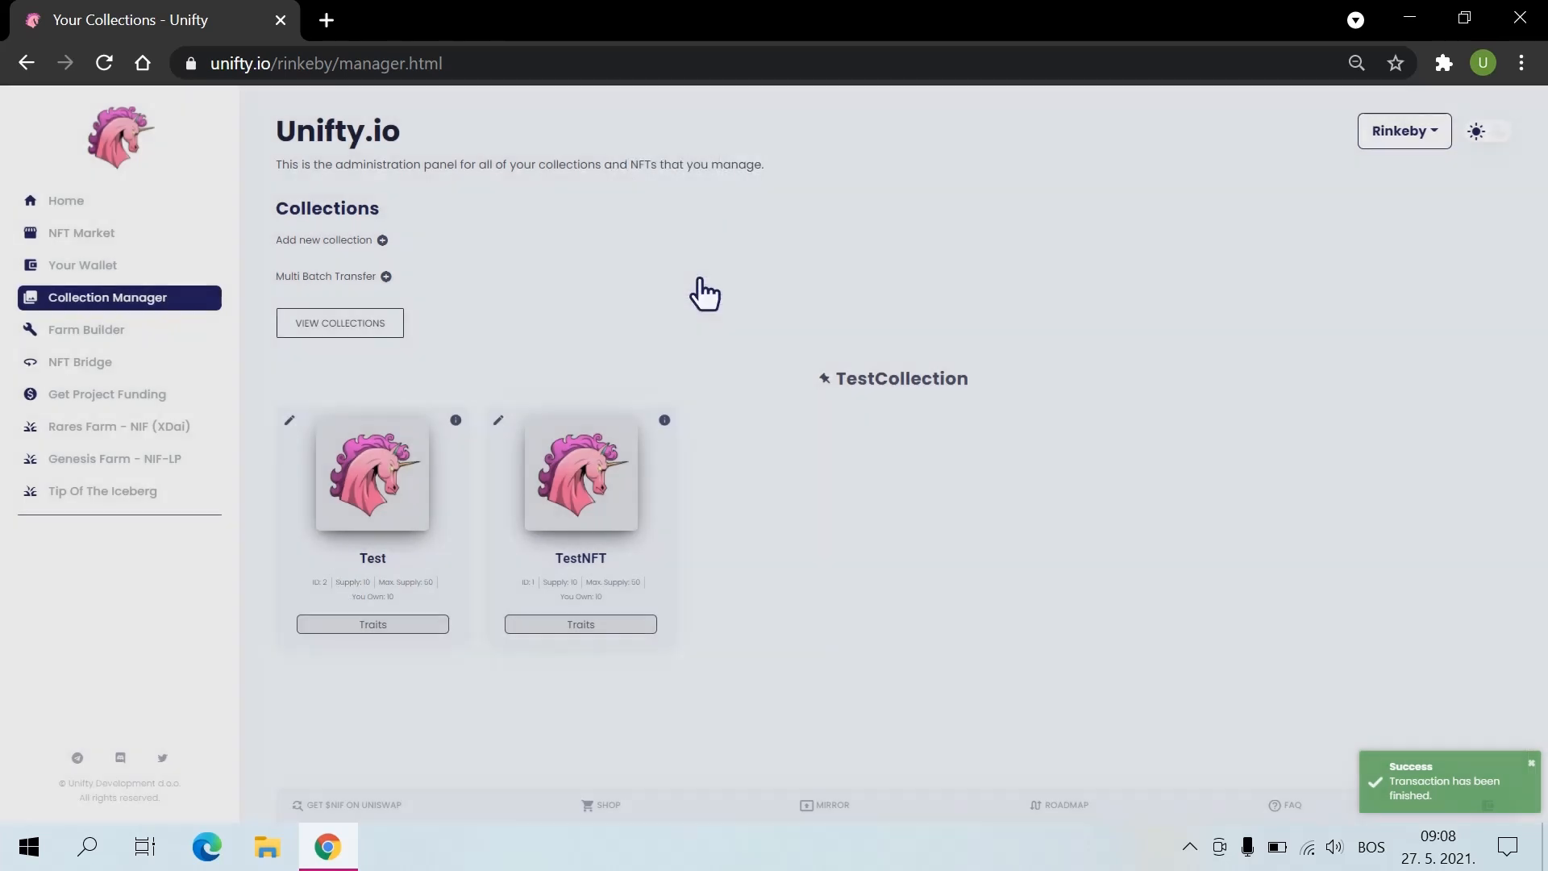